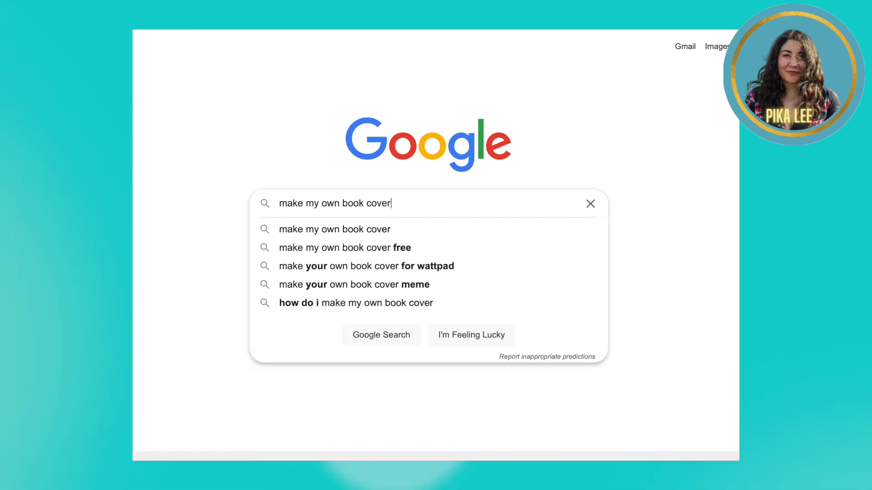
# Step: Clear the book-cover query and search Google for 'make my own movie poster free'
pyautogui.click(591, 203)
pyautogui.write('make my own')
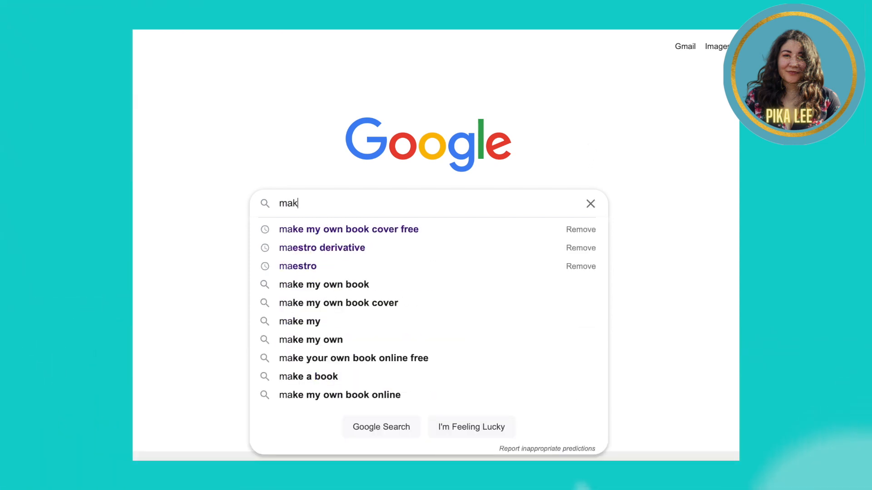
pyautogui.write(' movie poster free')
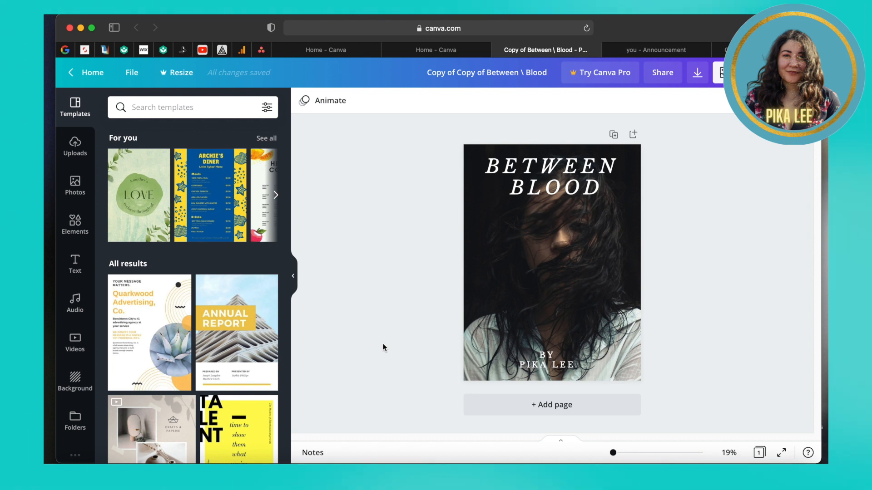
# Step: Switch to the violin 'Announcement' design tab, then close it and the Between Blood tab
pyautogui.moveTo(672, 53)
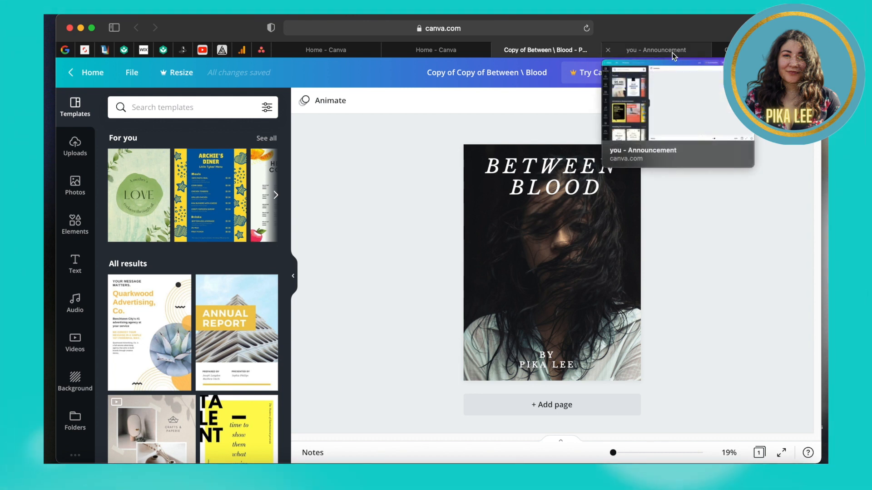
pyautogui.click(672, 53)
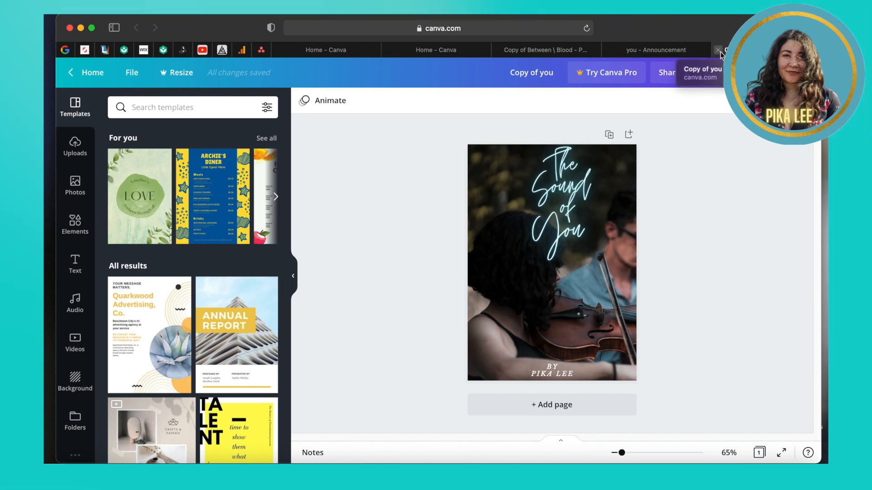
pyautogui.click(717, 50)
pyautogui.click(693, 51)
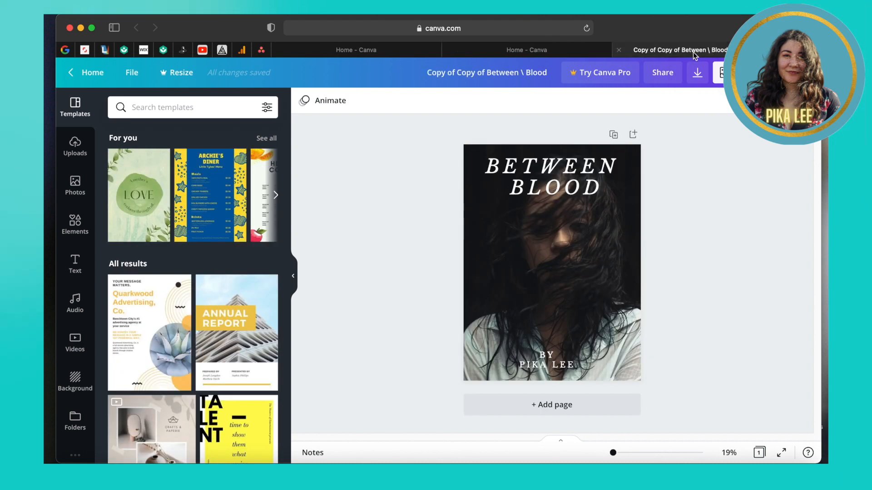
pyautogui.click(642, 51)
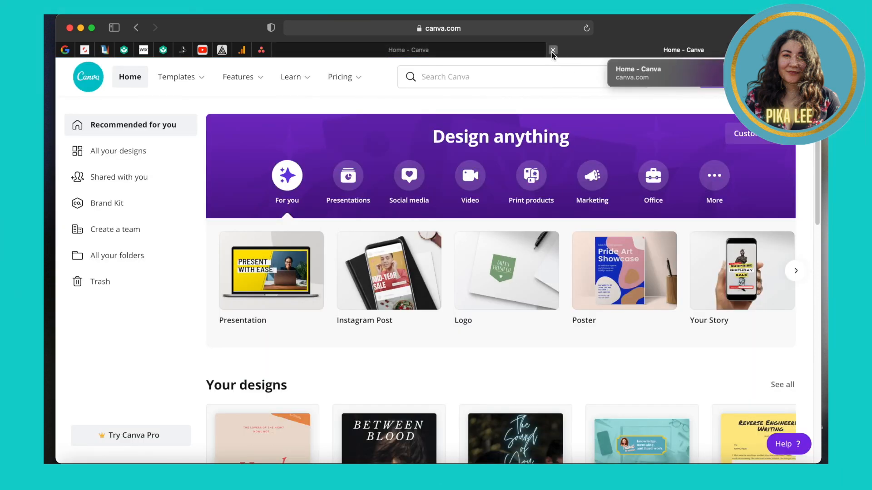
# Step: Close the duplicate Home tab, search Canva for 'book cover', and open Thriller Book Cover templates
pyautogui.click(550, 50)
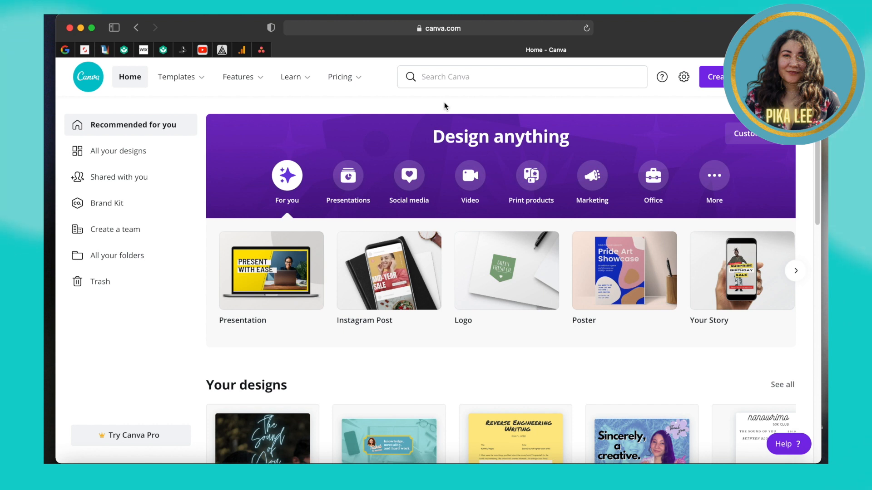
pyautogui.click(496, 81)
pyautogui.write('book cover')
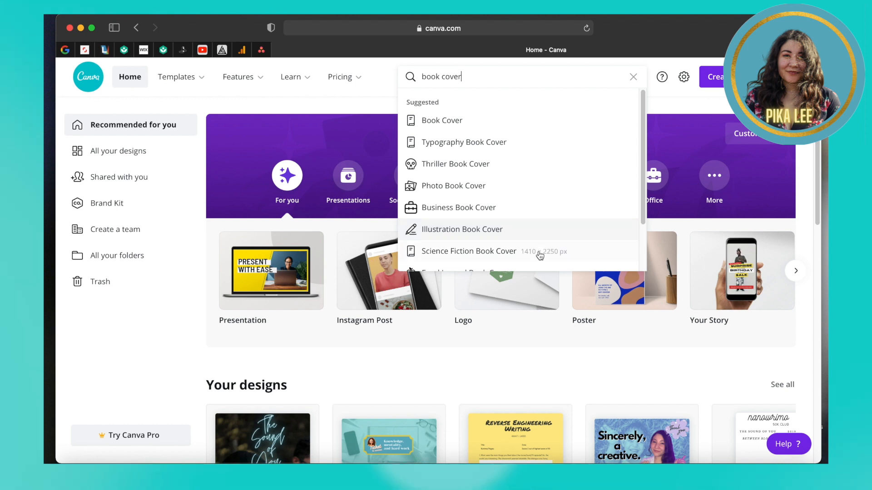
pyautogui.scroll(-3, 540, 256)
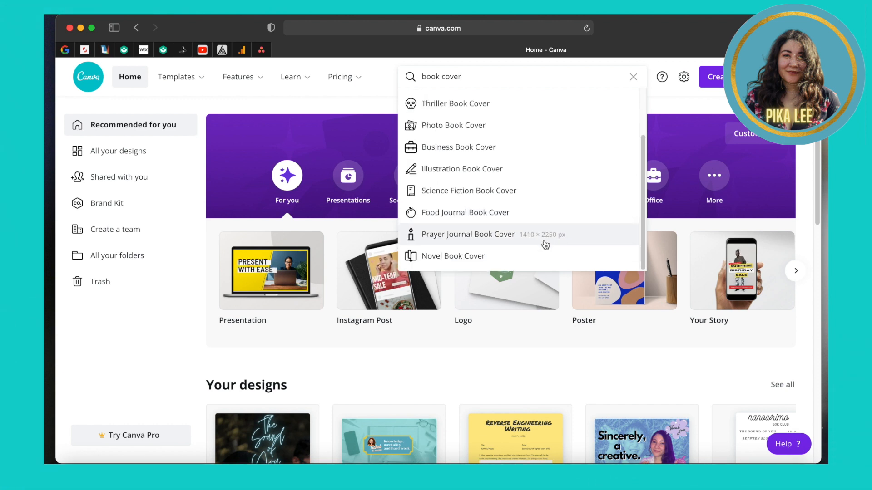
pyautogui.scroll(1, 546, 244)
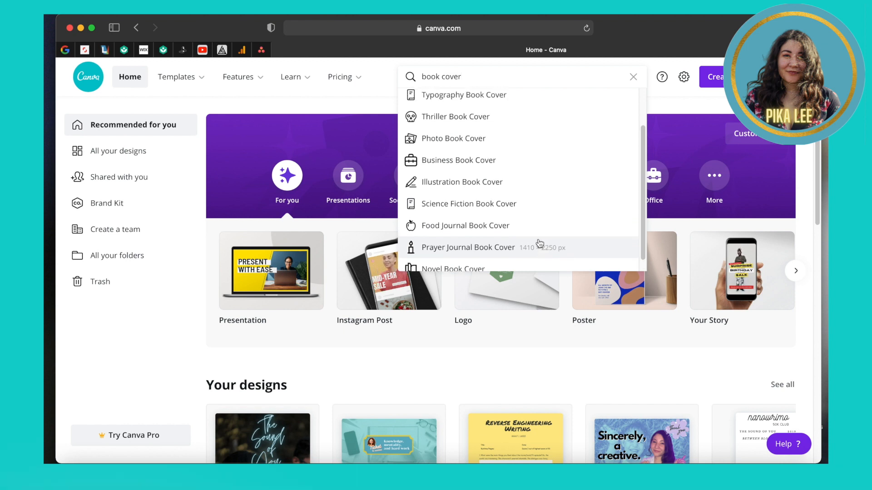
pyautogui.scroll(3, 540, 242)
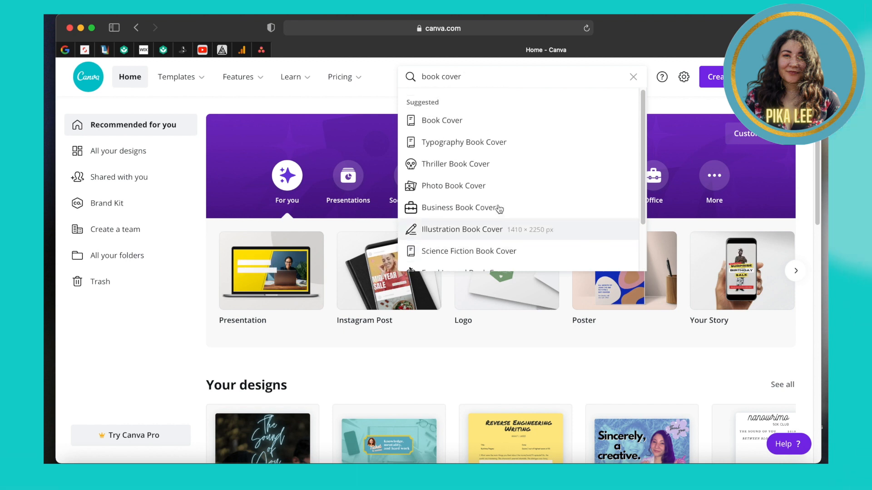
pyautogui.click(460, 167)
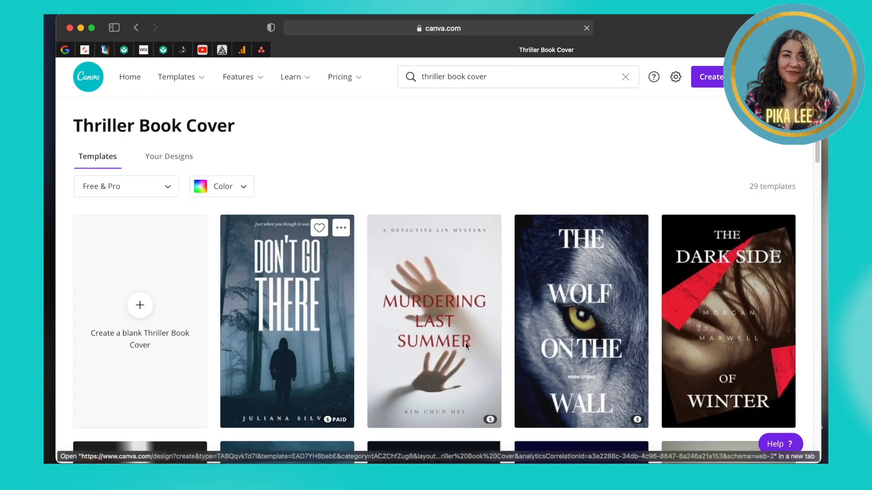
# Step: Scroll down through the Thriller Book Cover templates
pyautogui.scroll(-1, 716, 344)
pyautogui.scroll(-8, 717, 343)
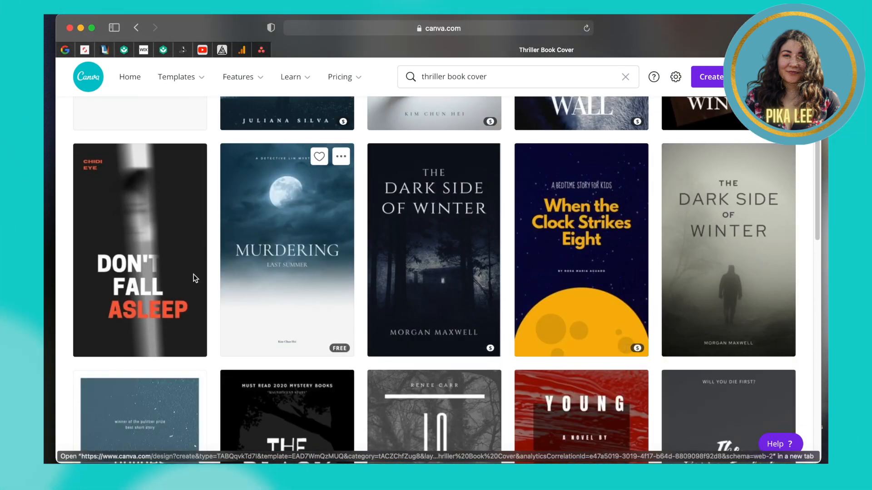
pyautogui.scroll(-3, 127, 354)
pyautogui.scroll(-3, 127, 354)
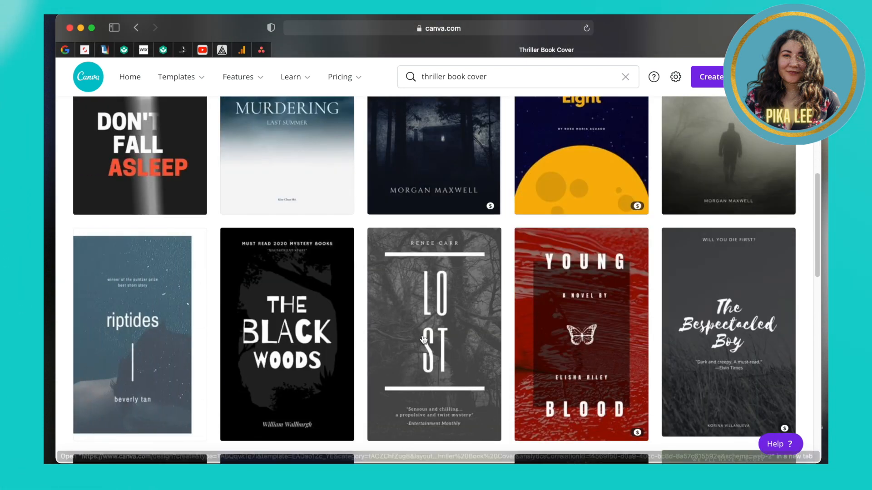
pyautogui.scroll(-10, 696, 348)
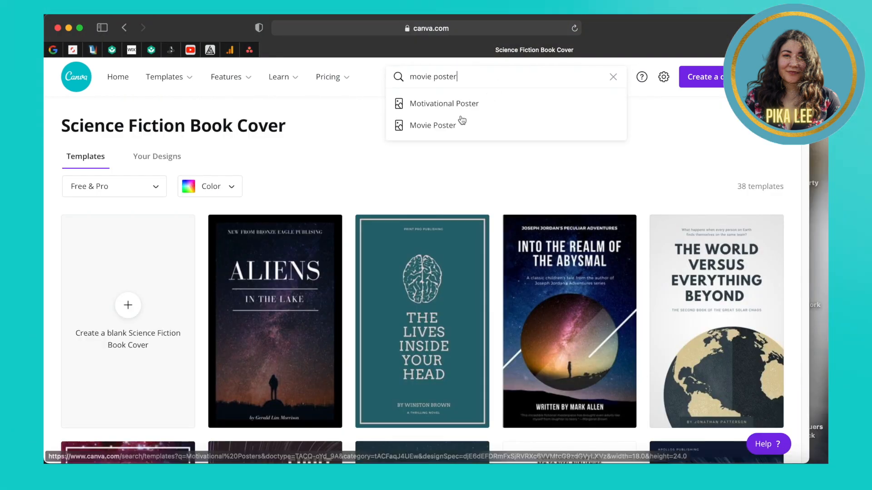
# Step: Open the Movie Poster suggestion and scroll through its 68 templates
pyautogui.click(449, 126)
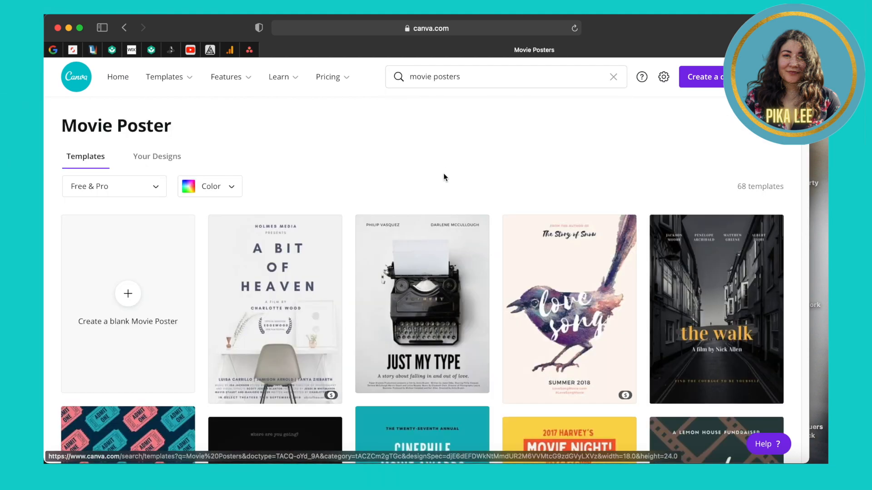
pyautogui.scroll(-5, 443, 176)
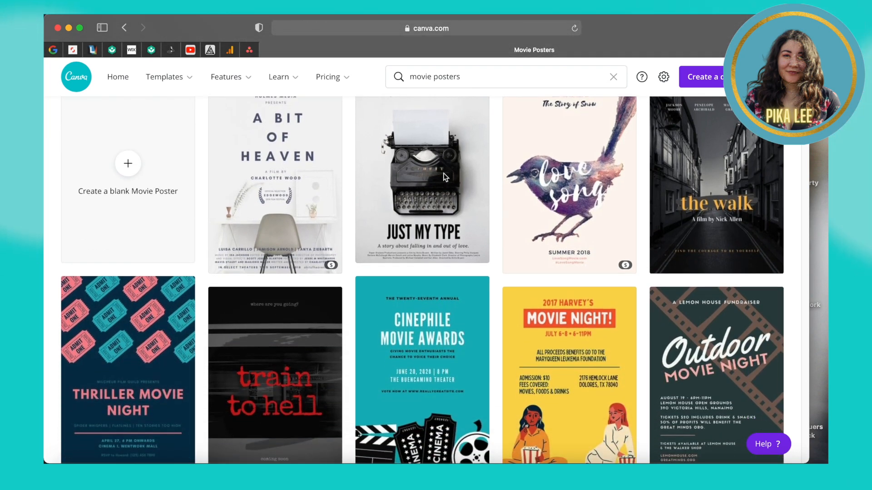
pyautogui.scroll(-5, 444, 174)
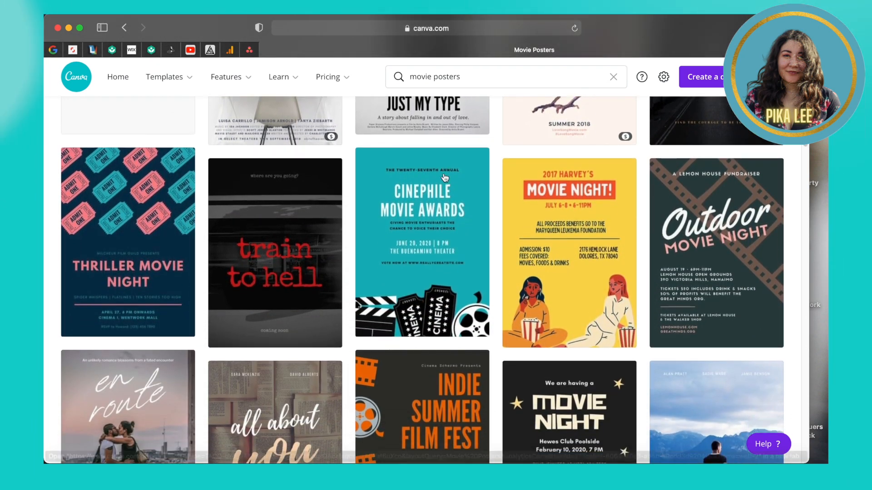
pyautogui.scroll(-2, 386, 236)
pyautogui.scroll(12, 328, 299)
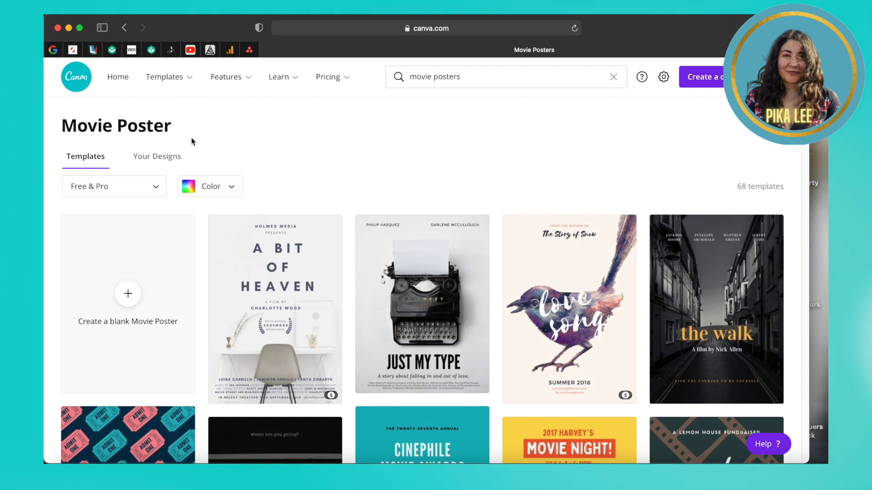
# Step: Filter the Movie Poster templates to Free only and browse the 66 results
pyautogui.click(155, 189)
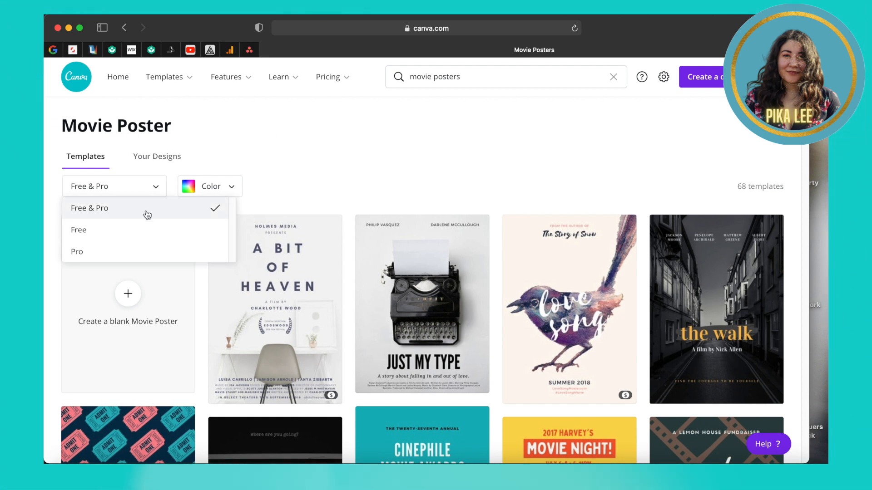
pyautogui.click(143, 234)
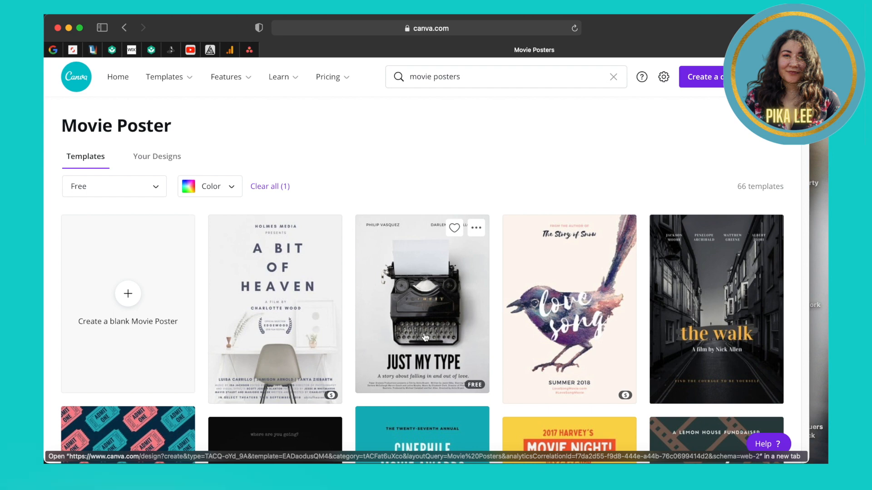
pyautogui.scroll(-2, 424, 327)
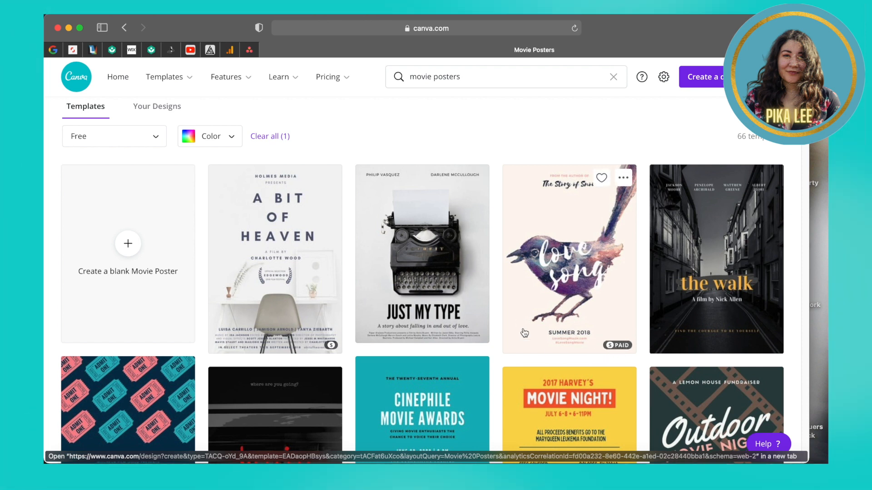
pyautogui.scroll(-5, 549, 276)
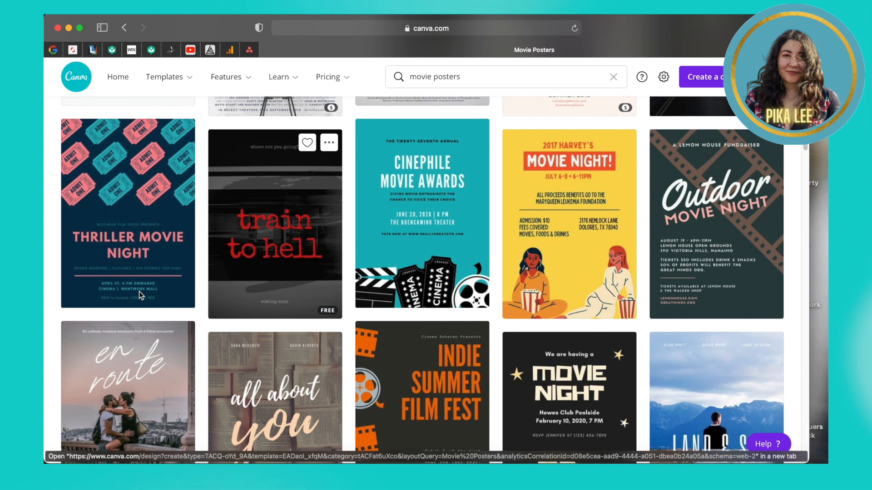
pyautogui.scroll(-2, 138, 318)
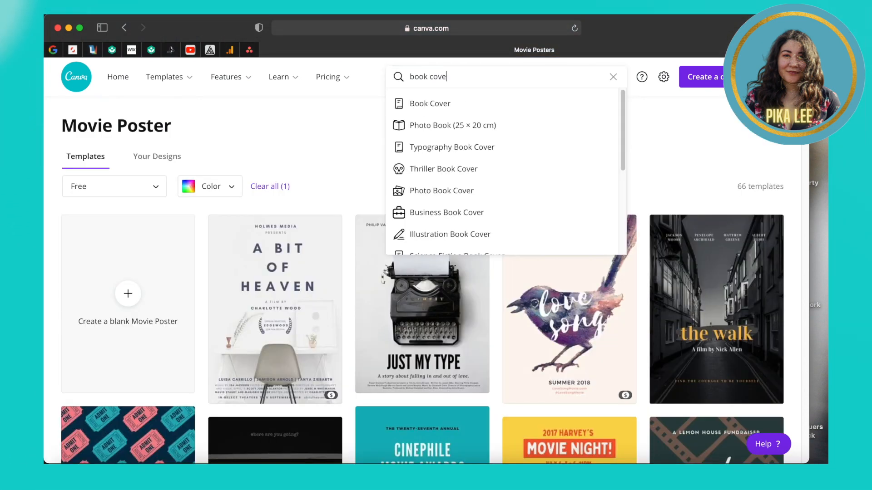
# Step: Run the 'book cover' template search and scroll through the 713 results
pyautogui.press('Return')
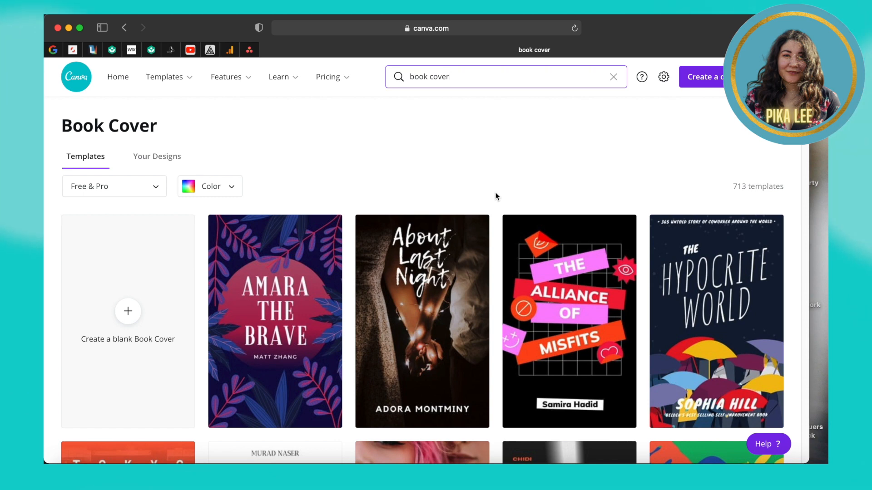
pyautogui.scroll(-2, 495, 192)
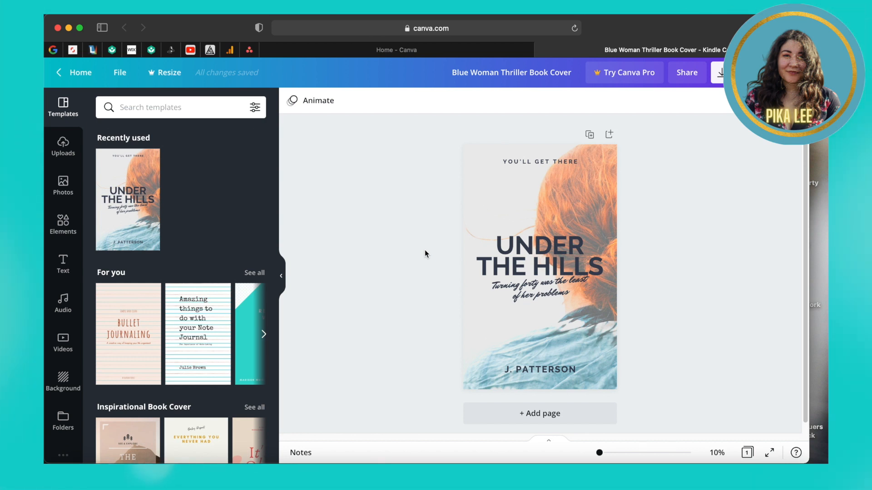
# Step: From Canva home's saved designs, copy the Painting You and I design, then return to the editor
pyautogui.click(428, 48)
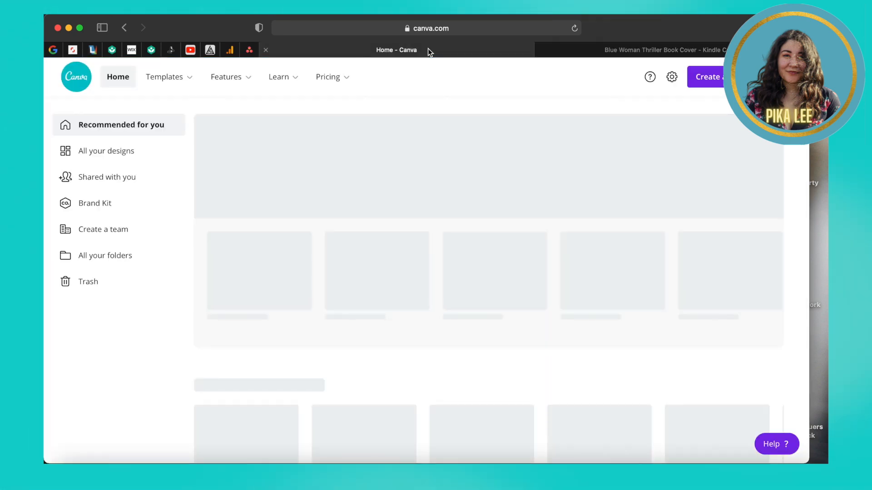
pyautogui.click(150, 156)
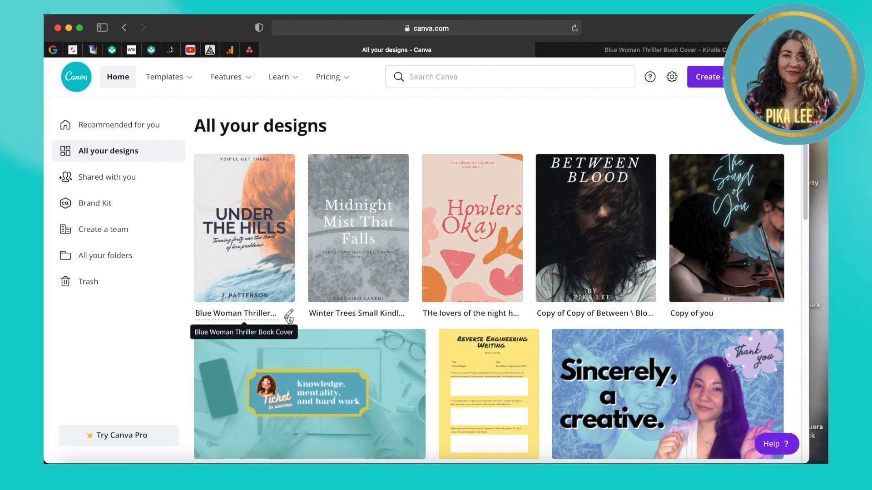
pyautogui.click(289, 317)
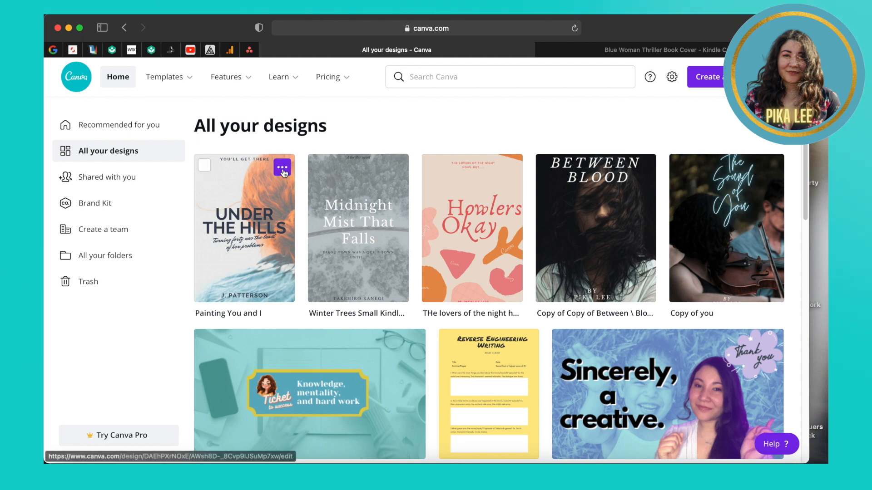
pyautogui.click(282, 169)
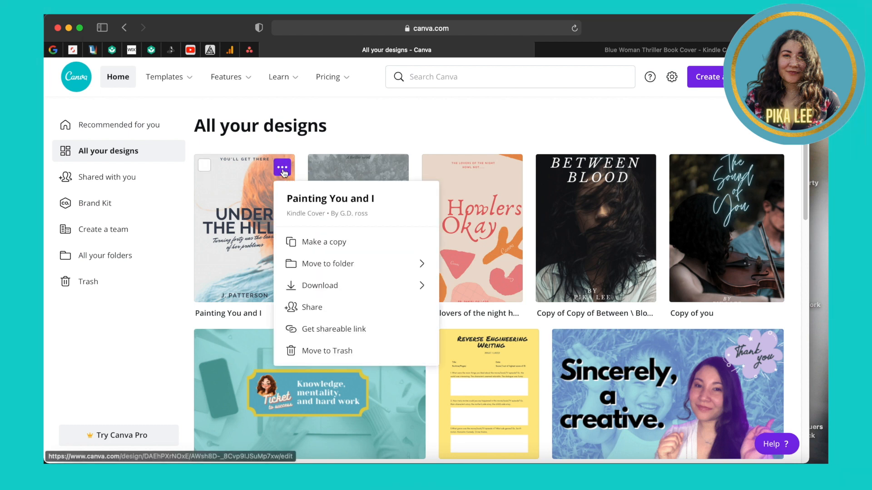
pyautogui.click(312, 246)
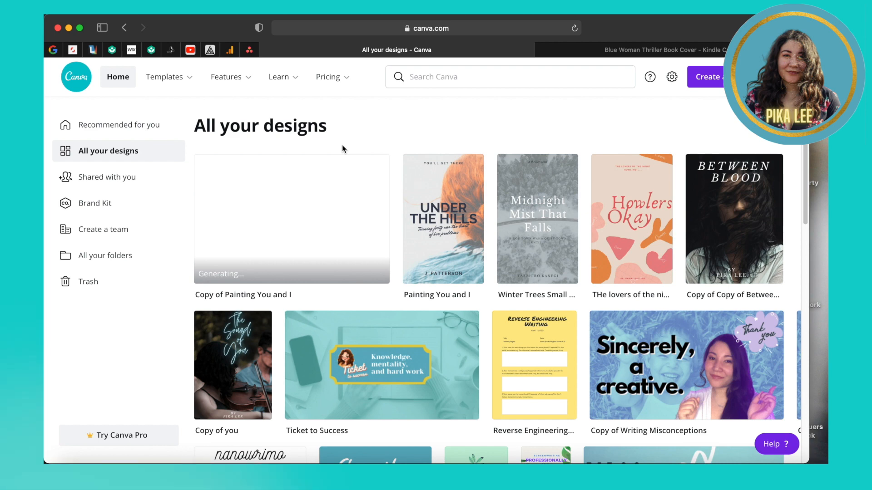
pyautogui.hotkey('ctrl', 'Tab')
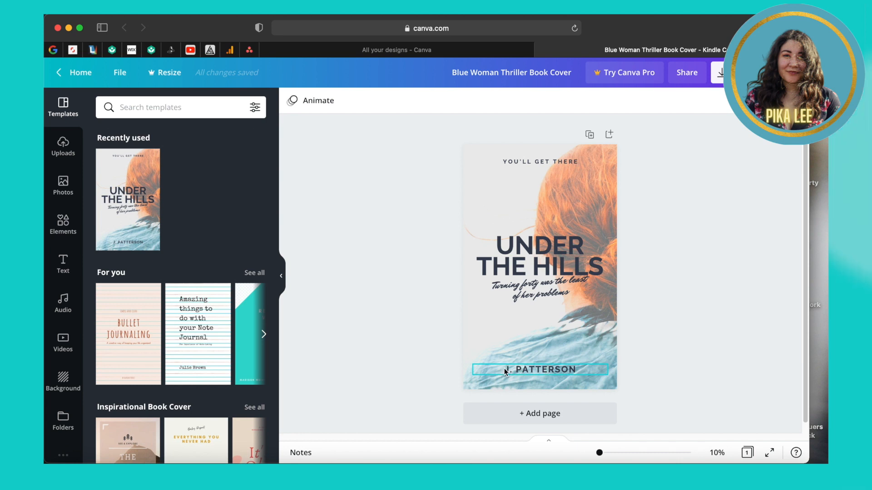
pyautogui.doubleClick(563, 370)
pyautogui.press('BackSpace')
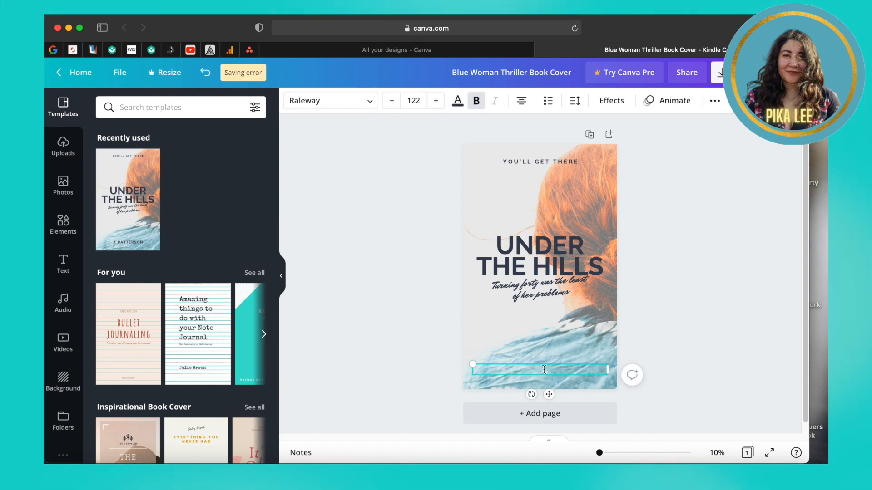
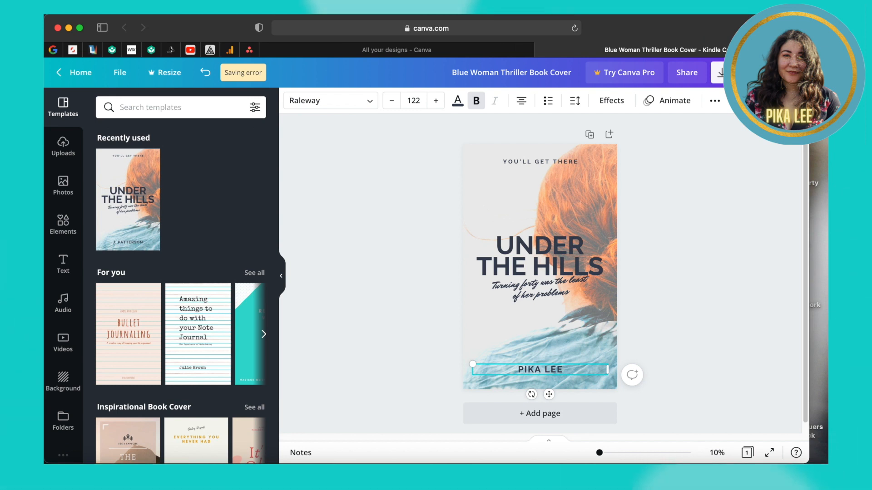
# Step: Open the author line's font list and scroll through the available fonts
pyautogui.click(371, 105)
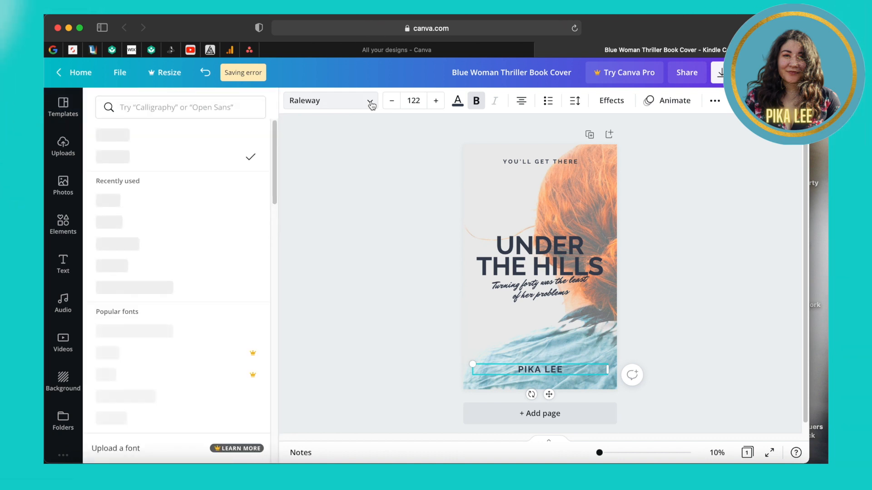
pyautogui.scroll(-3, 118, 246)
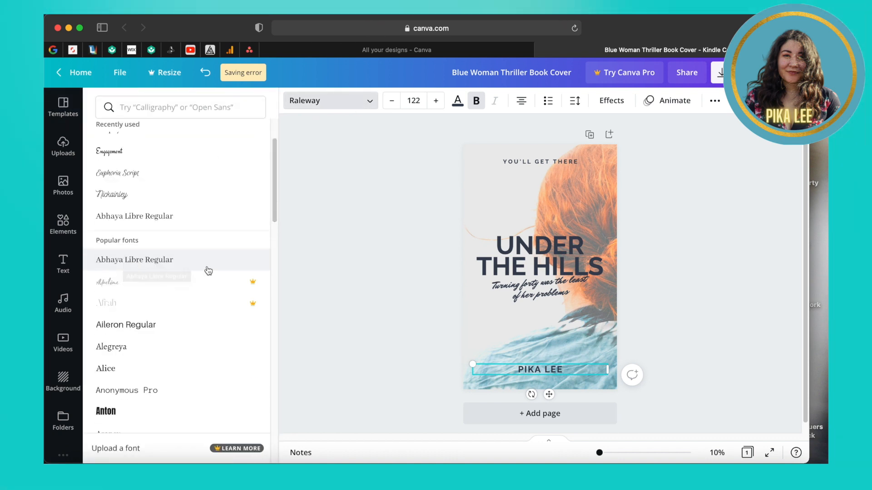
pyautogui.scroll(-1, 214, 270)
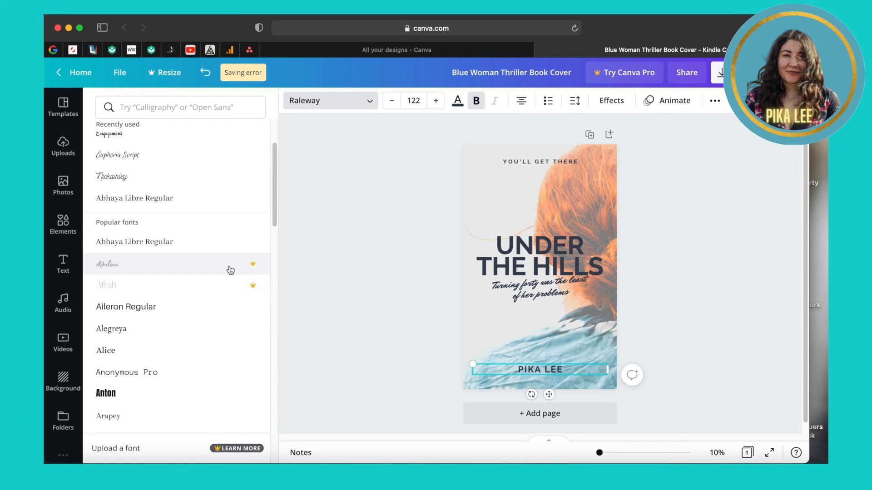
pyautogui.scroll(-2, 230, 270)
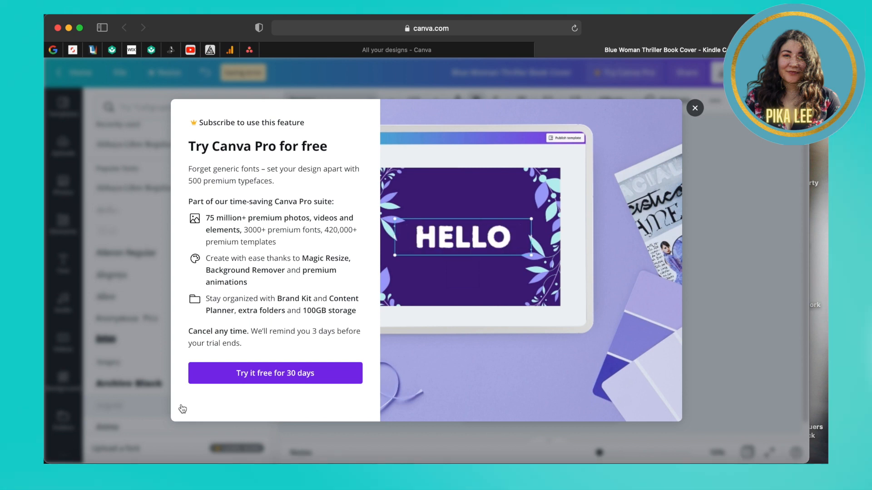
# Step: Dismiss the Try Canva Pro offer to return to the cover editor
pyautogui.click(694, 108)
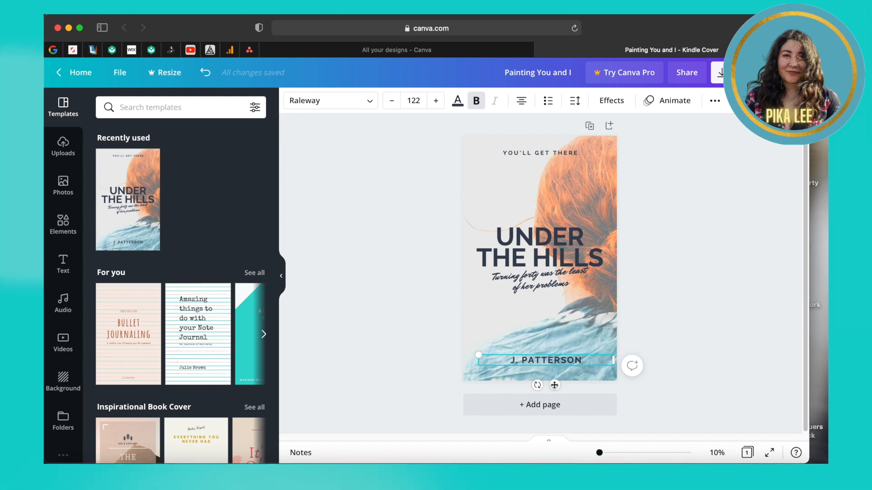
# Step: Re-centre the J. PATTERSON author line near the bottom of the cover
pyautogui.moveTo(554, 385); pyautogui.dragTo(552, 185)
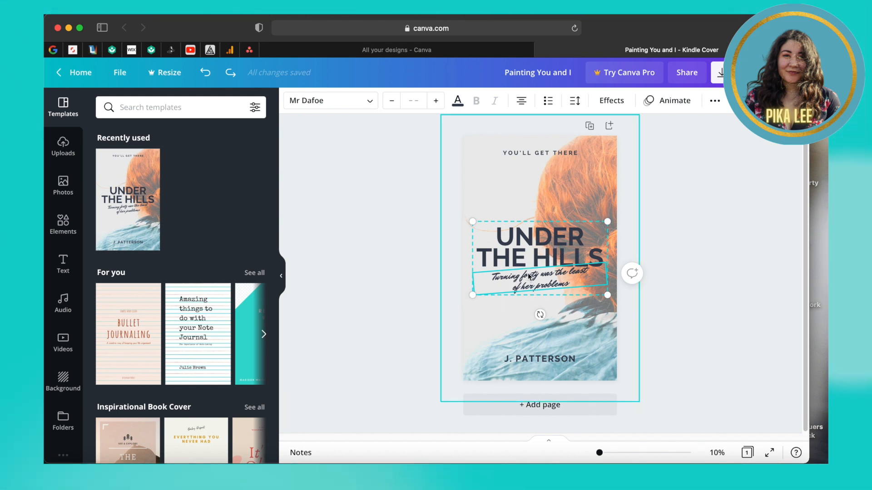
# Step: Ungroup the Under the Hills title from its tagline
pyautogui.click(581, 321)
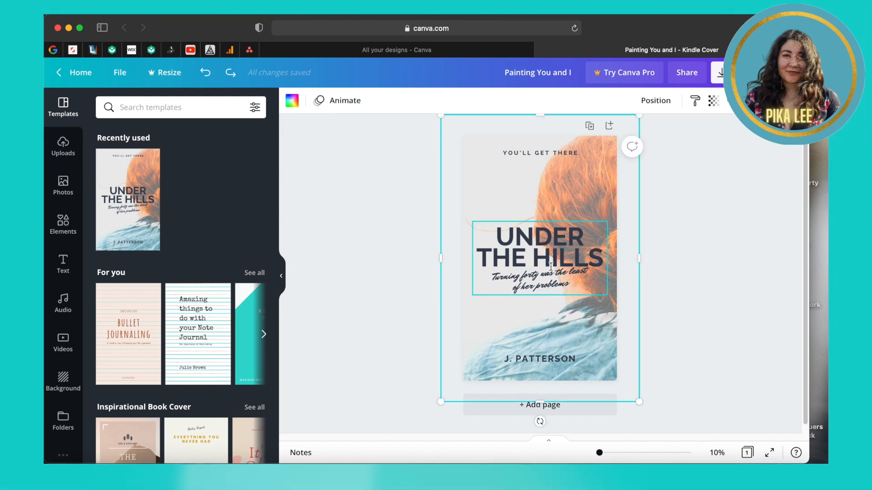
pyautogui.click(550, 267)
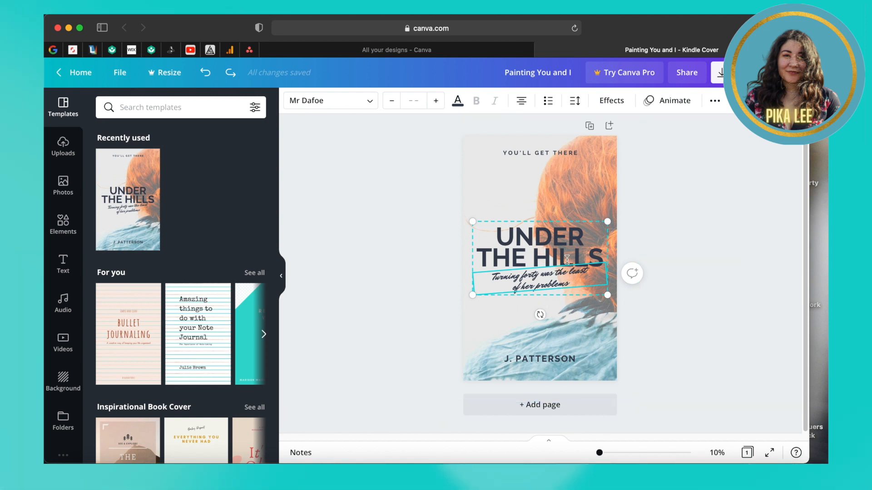
pyautogui.rightClick(573, 280)
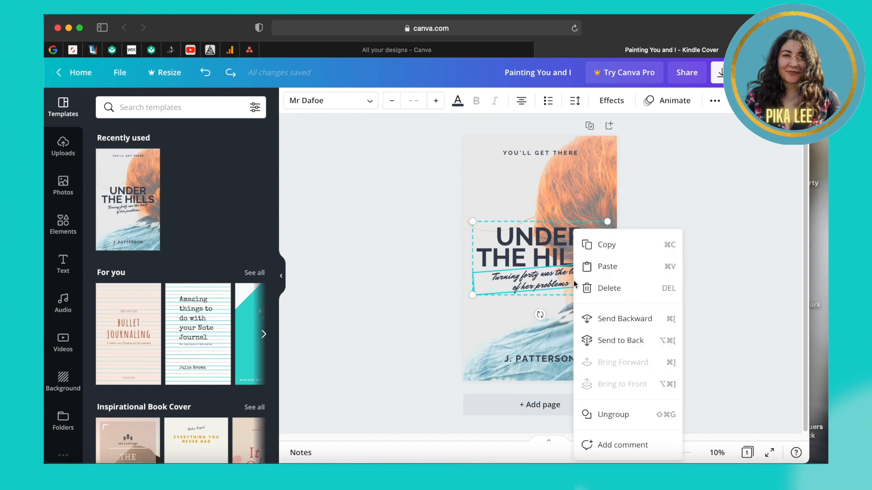
pyautogui.click(609, 415)
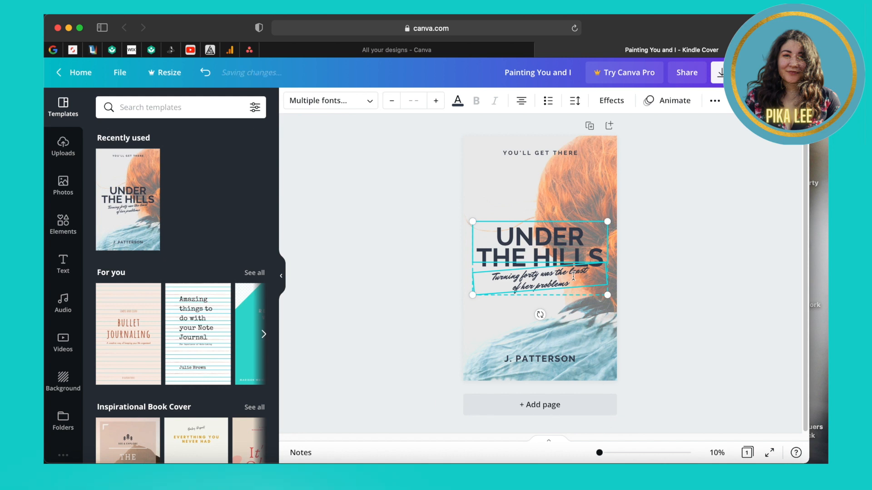
# Step: Try moving the tagline below the title, undo it, and open the Text panel
pyautogui.click(576, 321)
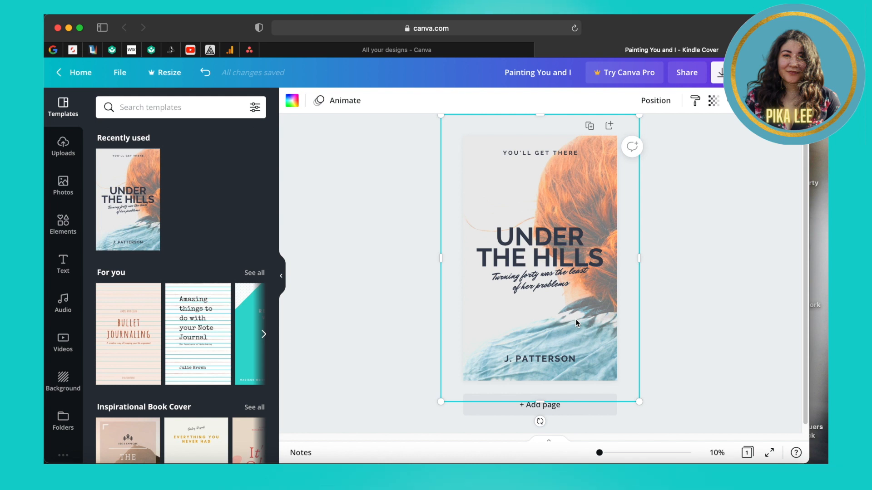
pyautogui.click(541, 281)
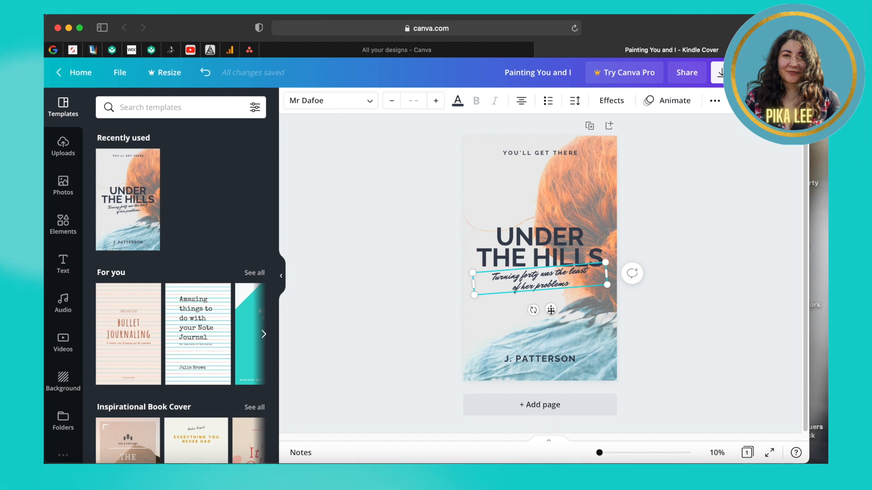
pyautogui.moveTo(551, 313); pyautogui.dragTo(550, 327)
pyautogui.click(505, 246)
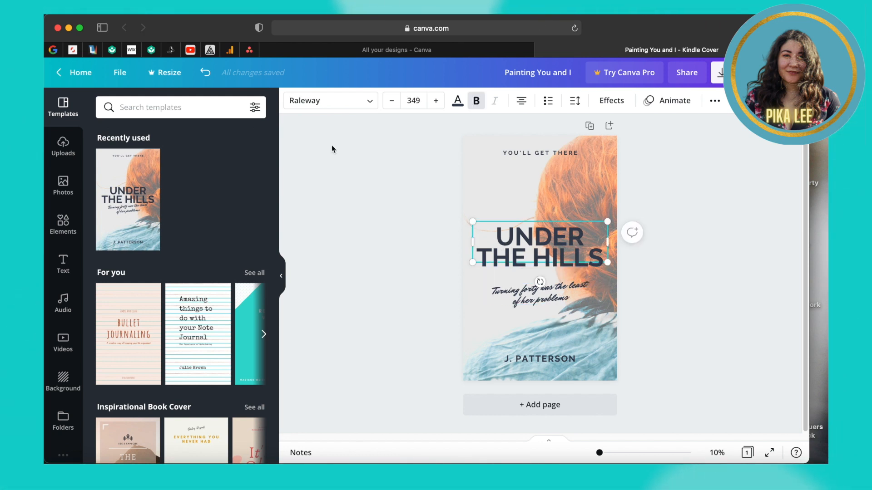
pyautogui.click(206, 73)
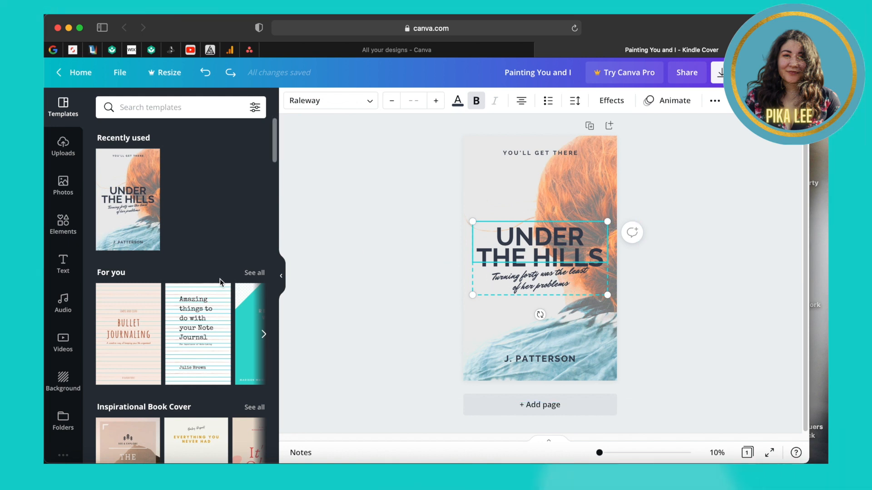
pyautogui.click(63, 263)
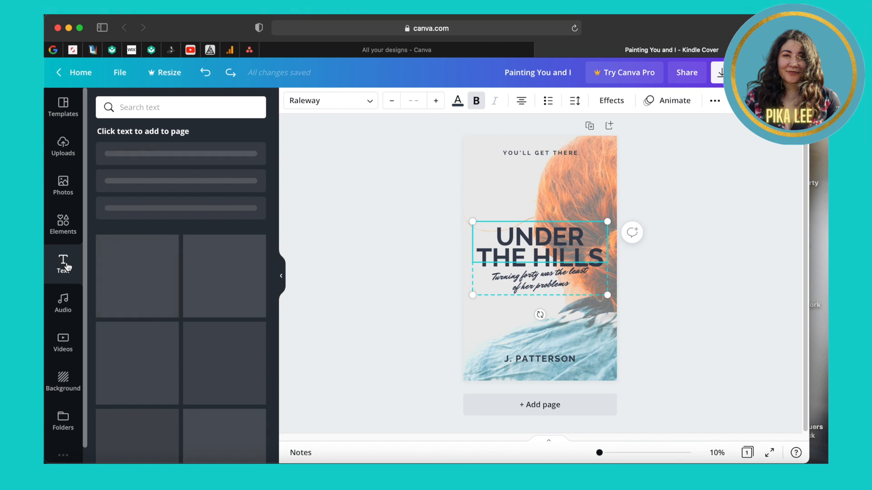
# Step: Delete the red-haired woman photo and the cloud-and-hills background artwork from the cover
pyautogui.click(67, 267)
pyautogui.click(502, 189)
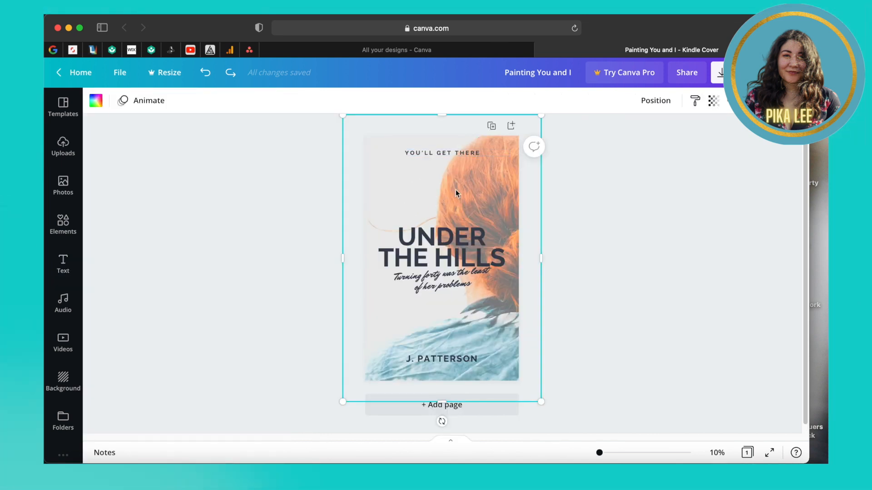
pyautogui.click(496, 192)
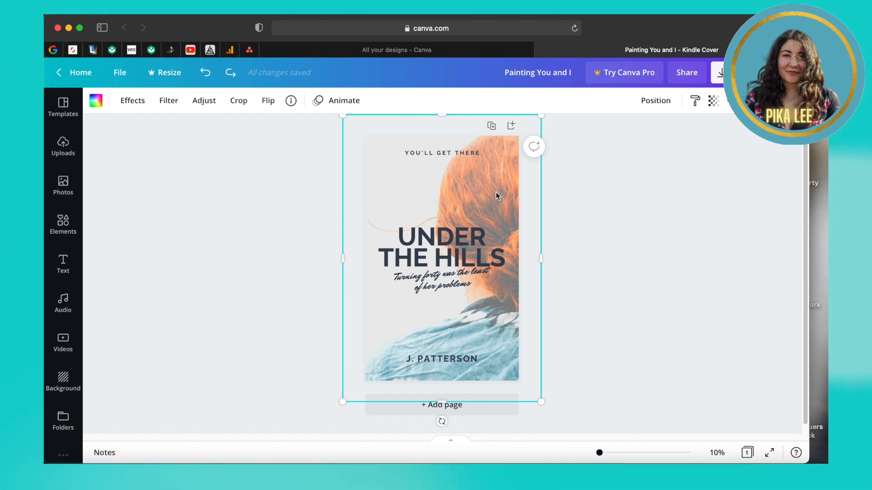
pyautogui.press('Delete')
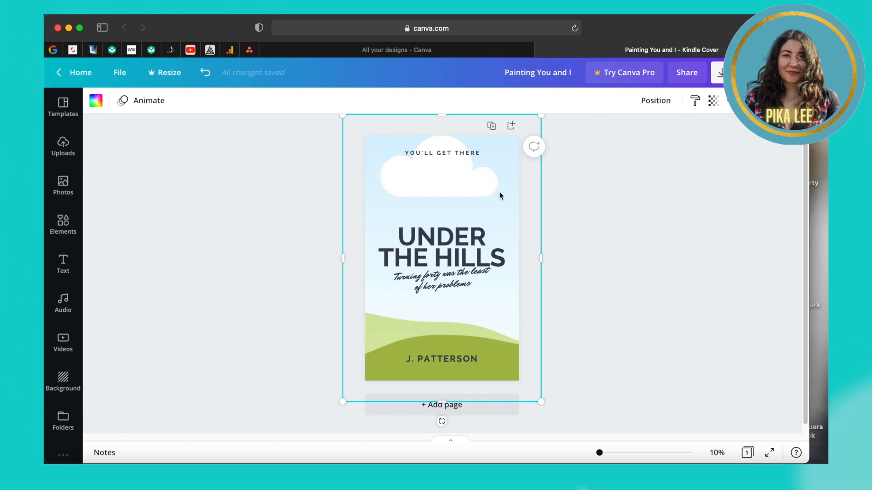
pyautogui.press('Delete')
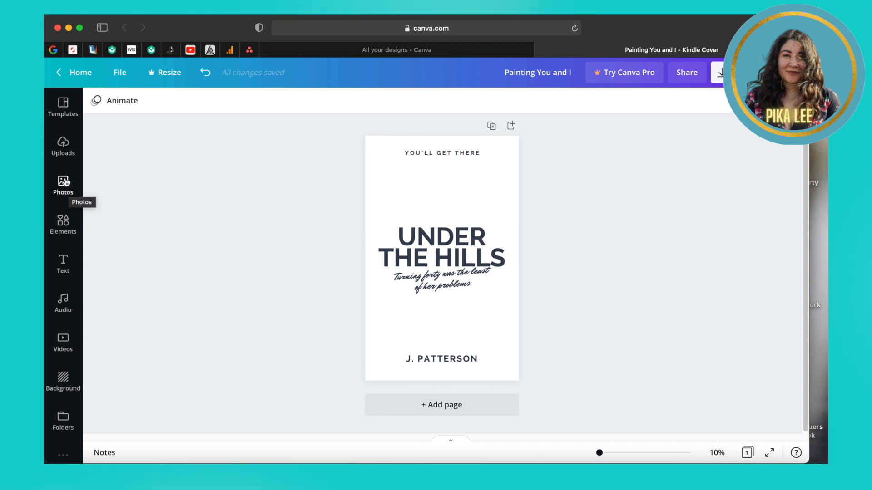
# Step: Search the stock photos for 'BIRTHDAY CAKE'
pyautogui.click(64, 184)
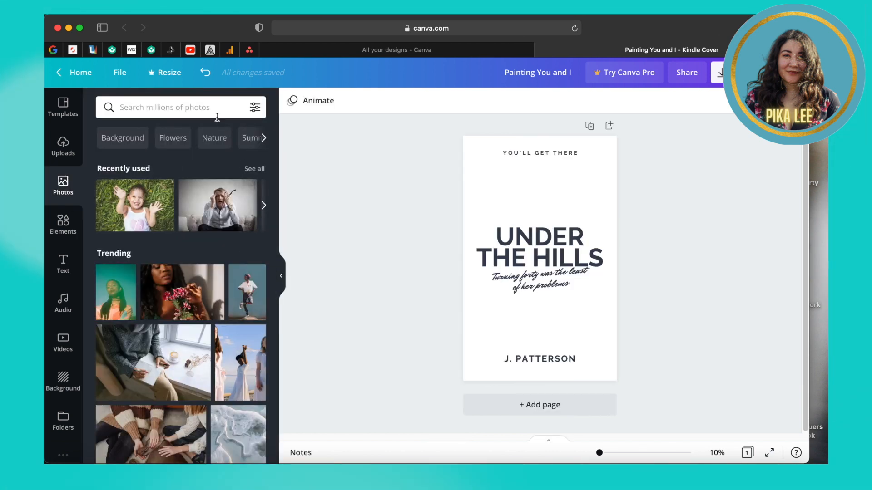
pyautogui.click(215, 111)
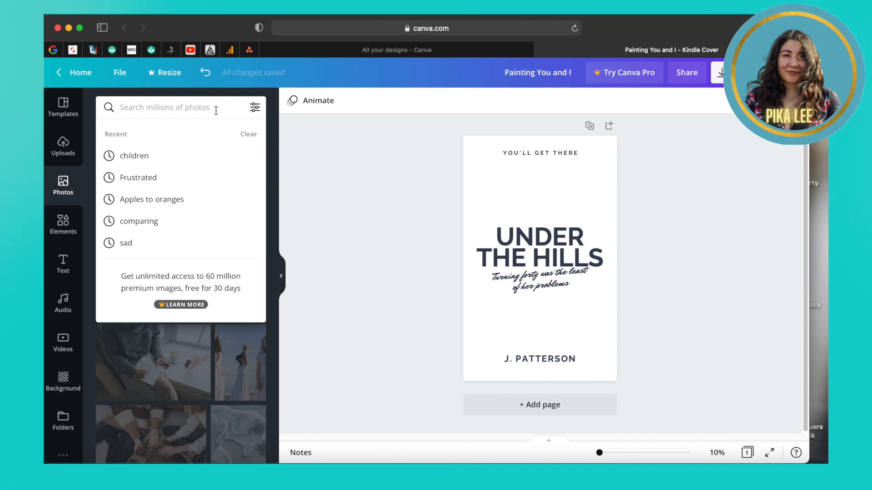
pyautogui.write('BIRTHDAY CAKE')
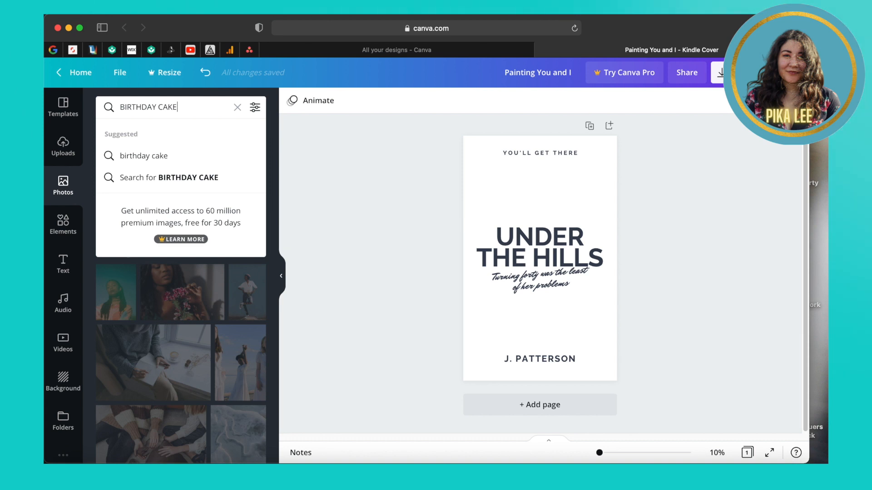
pyautogui.press('Return')
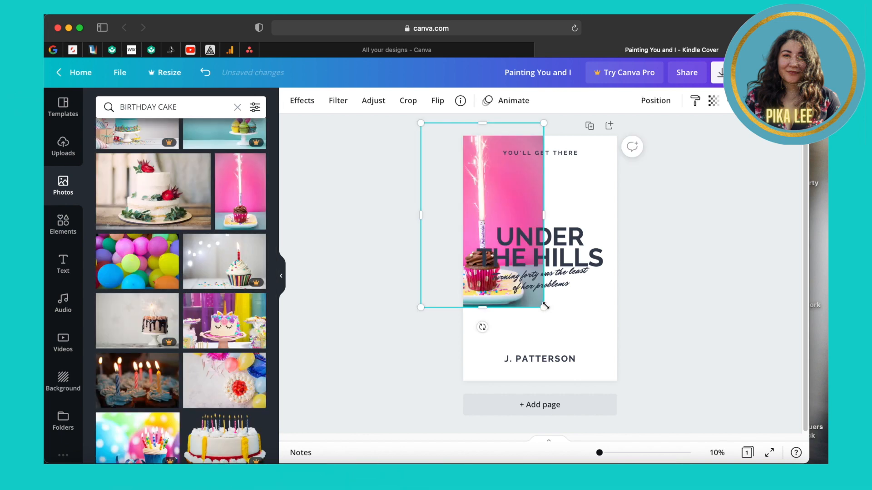
# Step: Enlarge the pink sparkler-cupcake photo to fill the cover behind the title
pyautogui.moveTo(610, 352); pyautogui.dragTo(625, 386)
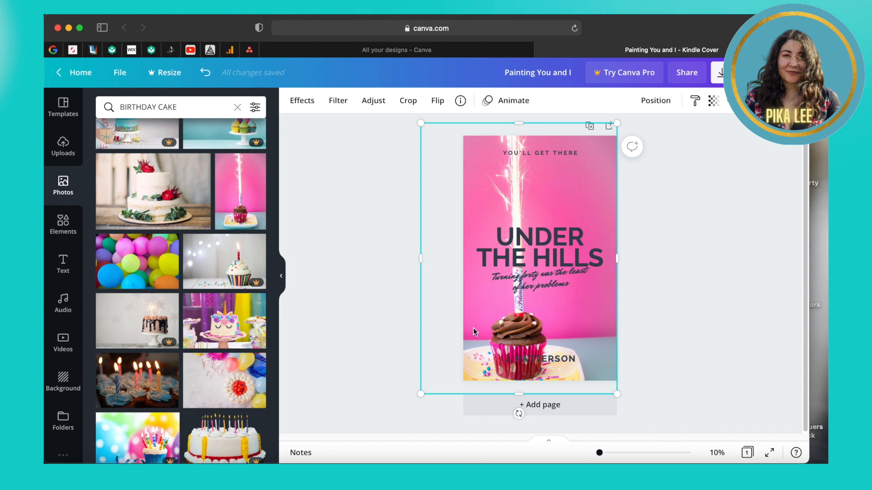
pyautogui.moveTo(518, 393)
pyautogui.mouseDown()
pyautogui.moveTo(531, 393)
pyautogui.moveTo(521, 394)
pyautogui.mouseUp()
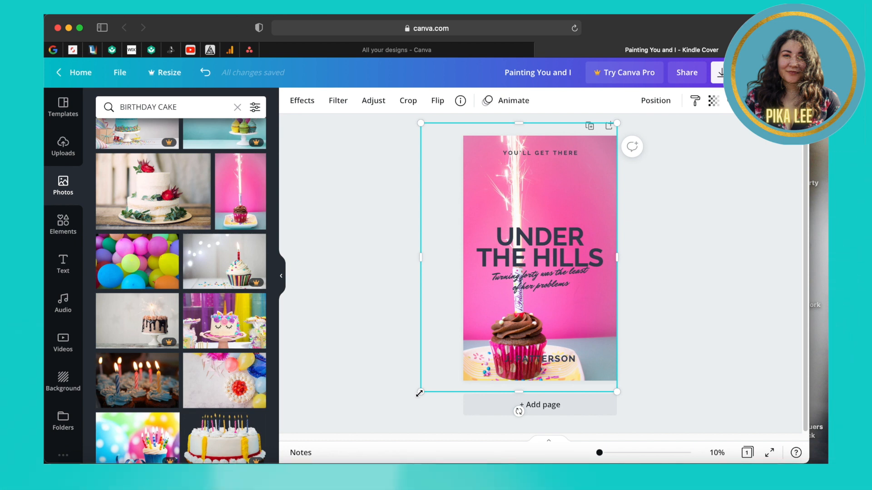
pyautogui.moveTo(423, 386); pyautogui.dragTo(425, 380)
pyautogui.click(705, 263)
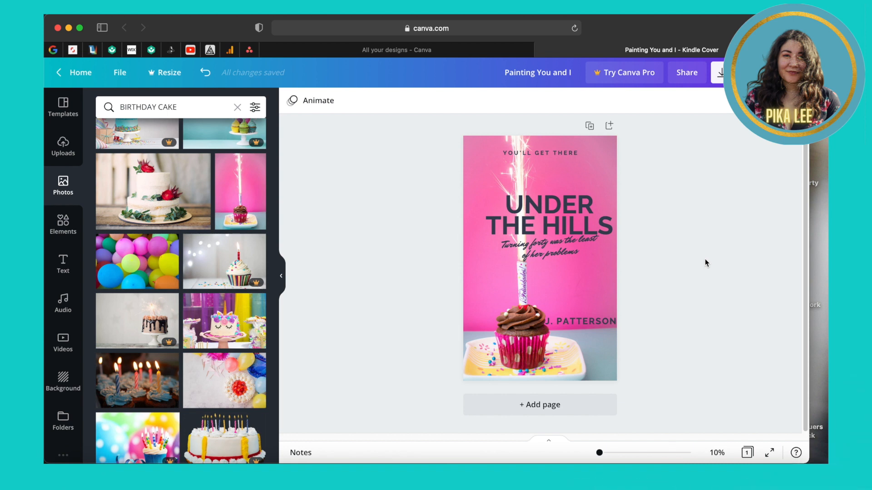
# Step: Make the J. PATTERSON author name yellow (#F0F410) using a custom colour
pyautogui.click(582, 321)
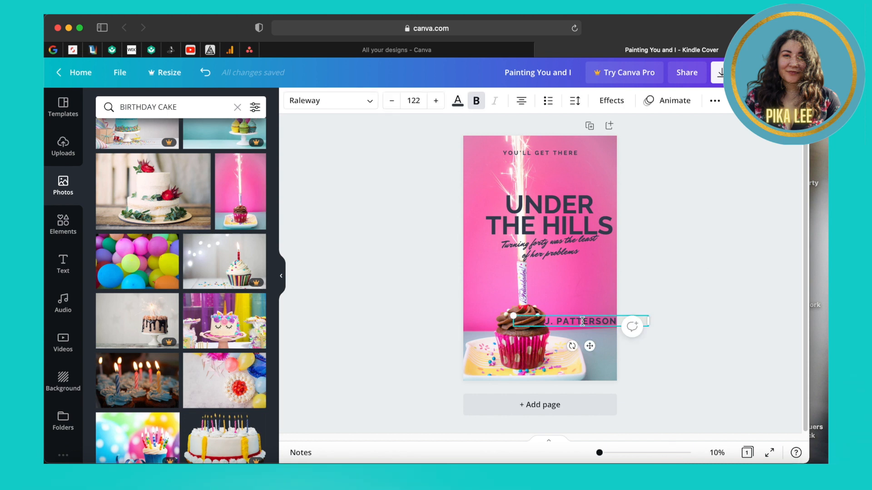
pyautogui.click(457, 102)
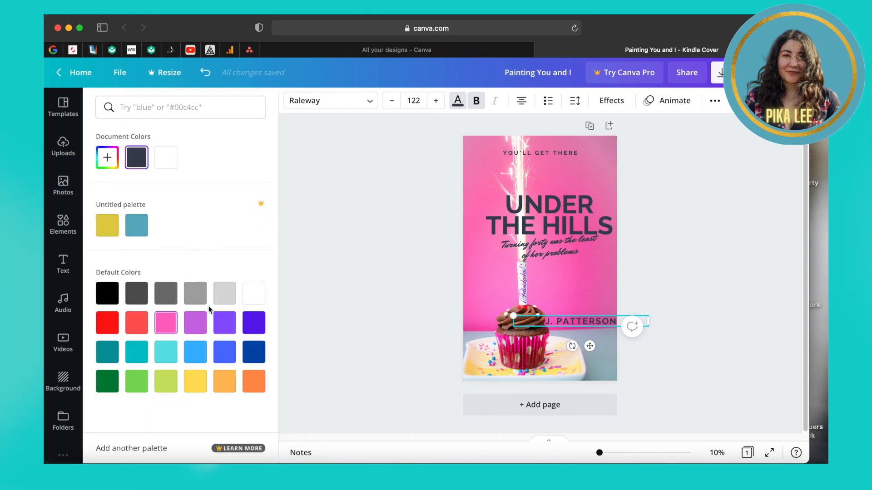
pyautogui.click(108, 158)
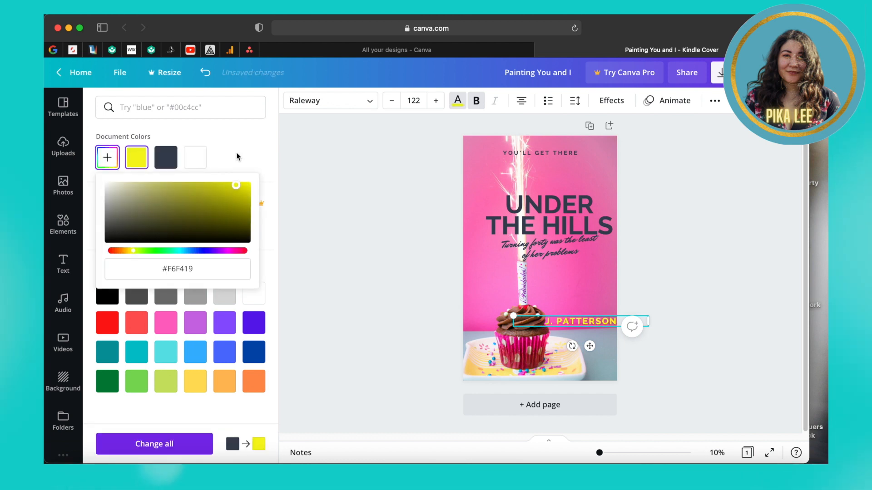
pyautogui.click(237, 156)
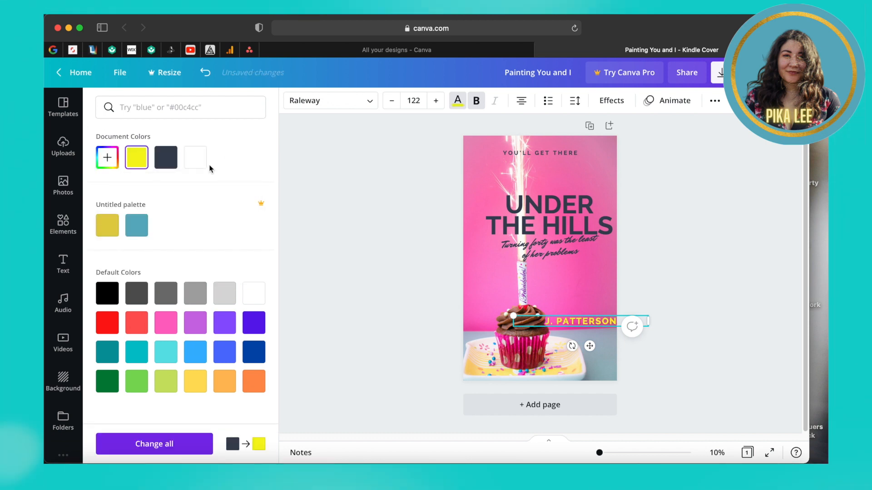
pyautogui.click(136, 225)
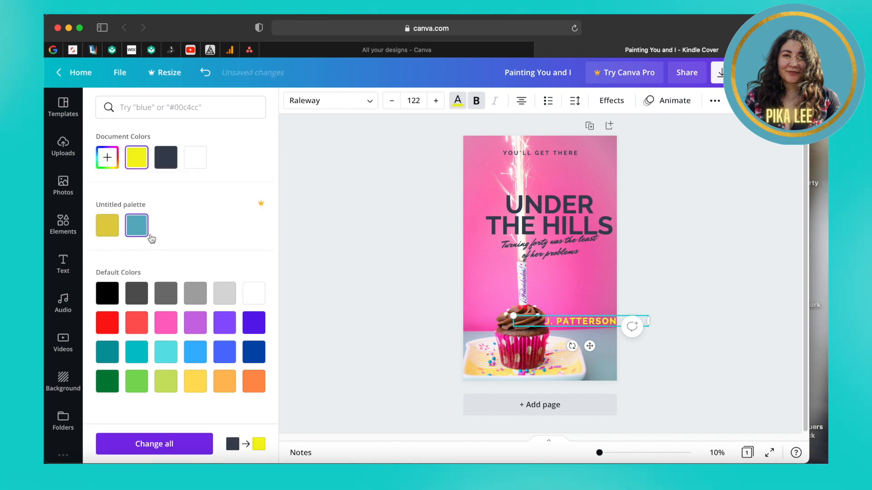
pyautogui.click(590, 243)
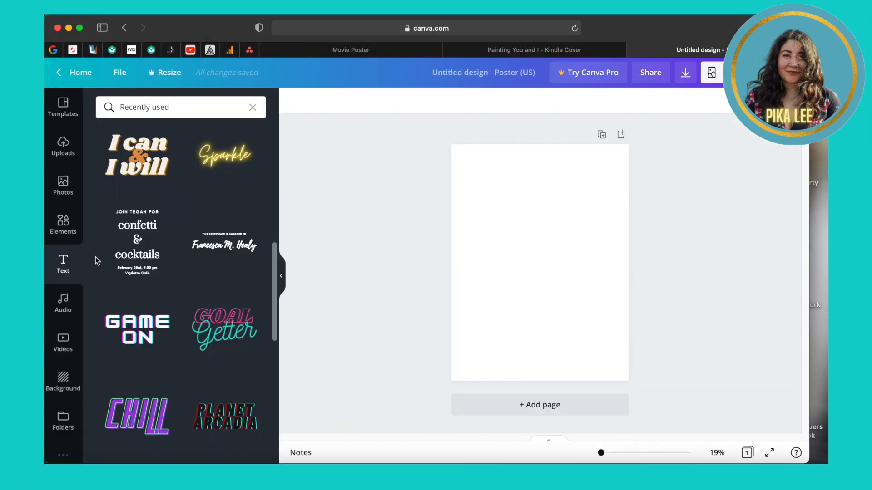
# Step: Browse the text styles on the blank poster, try a premium one, and dismiss the Pro offer
pyautogui.scroll(-3, 96, 260)
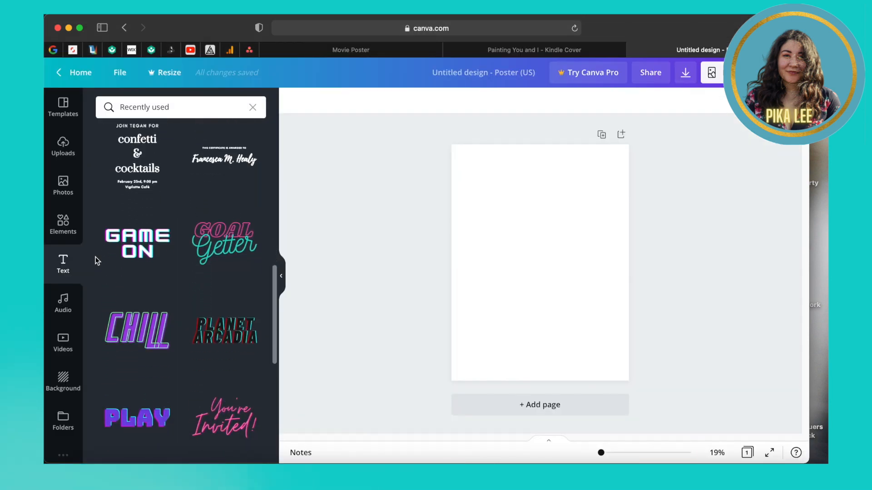
pyautogui.scroll(-3, 95, 260)
pyautogui.scroll(-3, 95, 260)
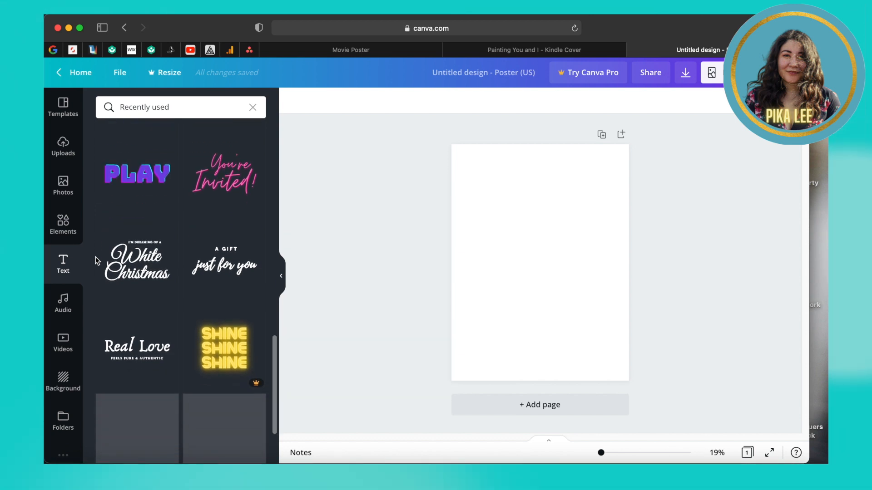
pyautogui.scroll(-3, 96, 260)
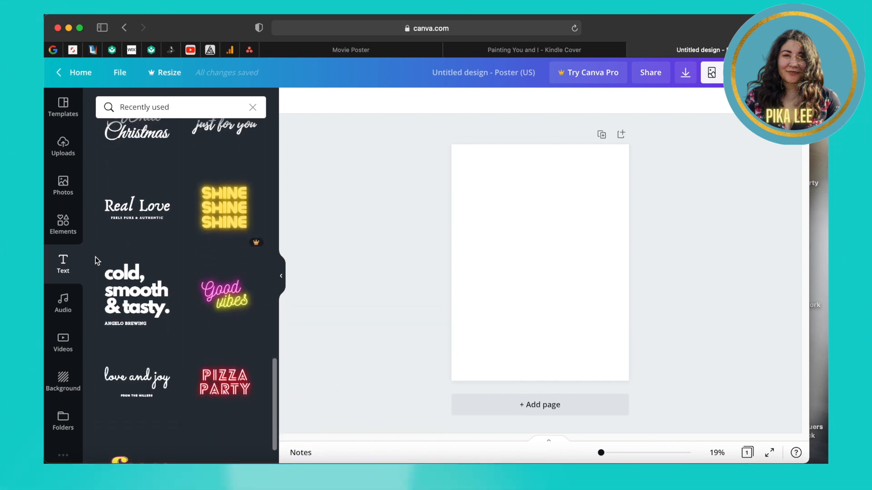
pyautogui.scroll(-1, 96, 261)
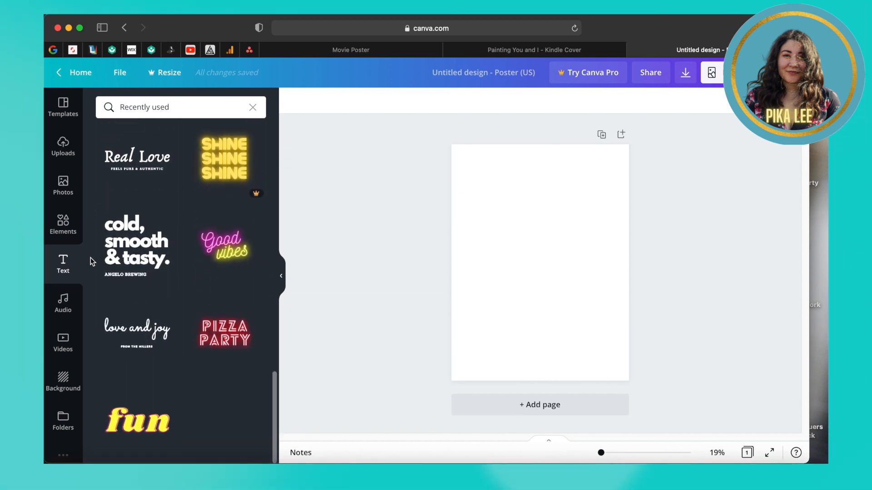
pyautogui.click(210, 424)
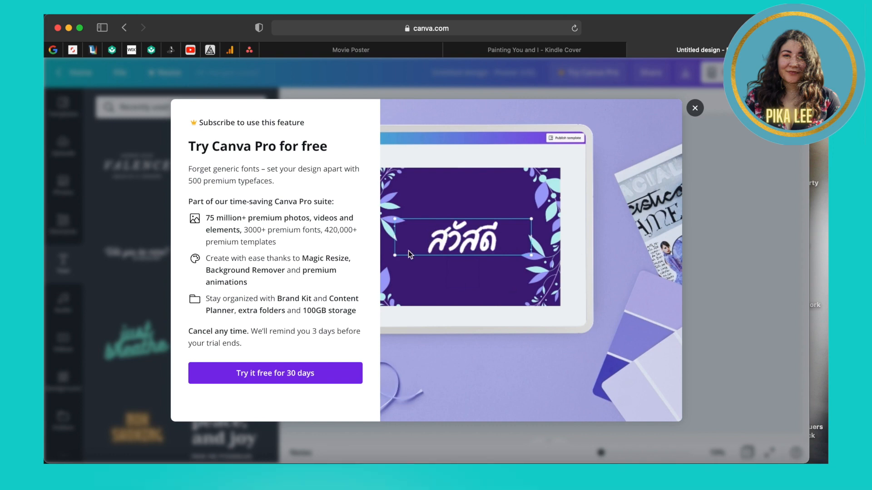
pyautogui.click(695, 108)
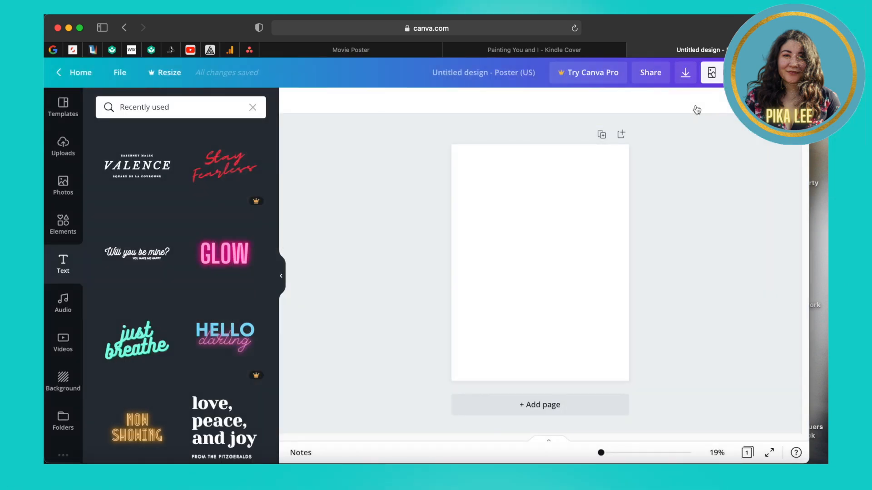
# Step: Add the 'Will you be mine?' script text style to the poster and resize it
pyautogui.moveTo(137, 252); pyautogui.dragTo(532, 245)
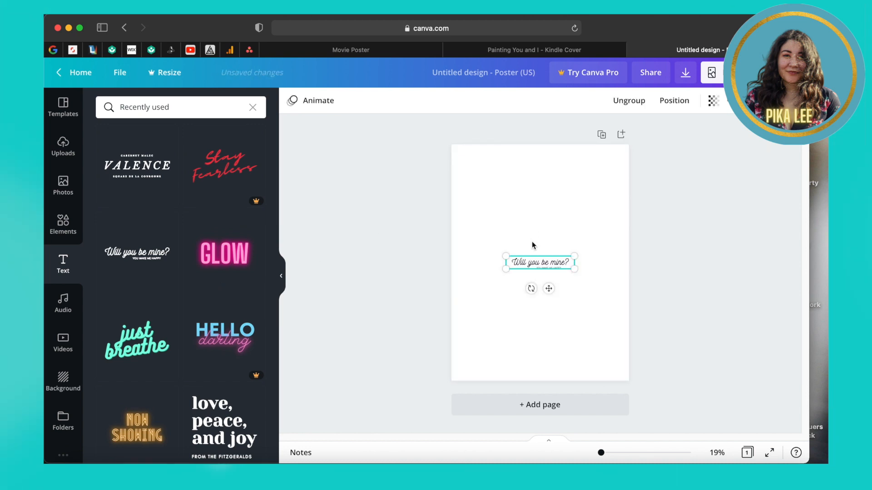
pyautogui.click(533, 241)
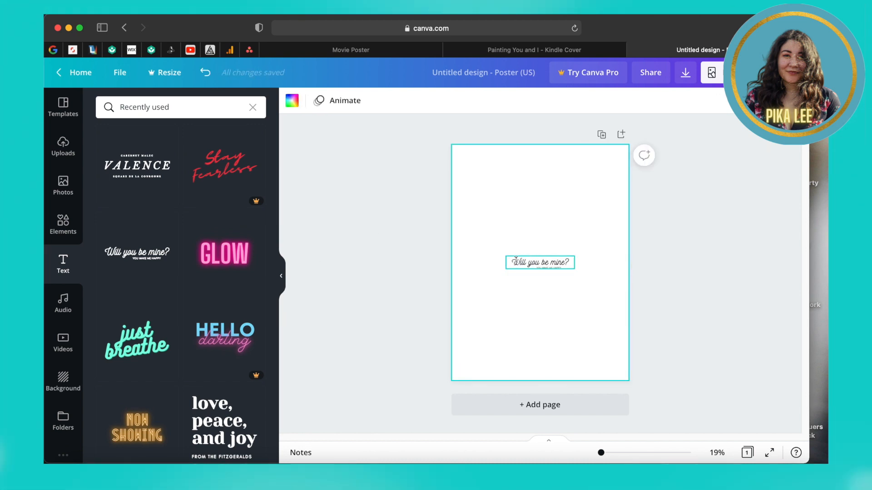
pyautogui.click(516, 262)
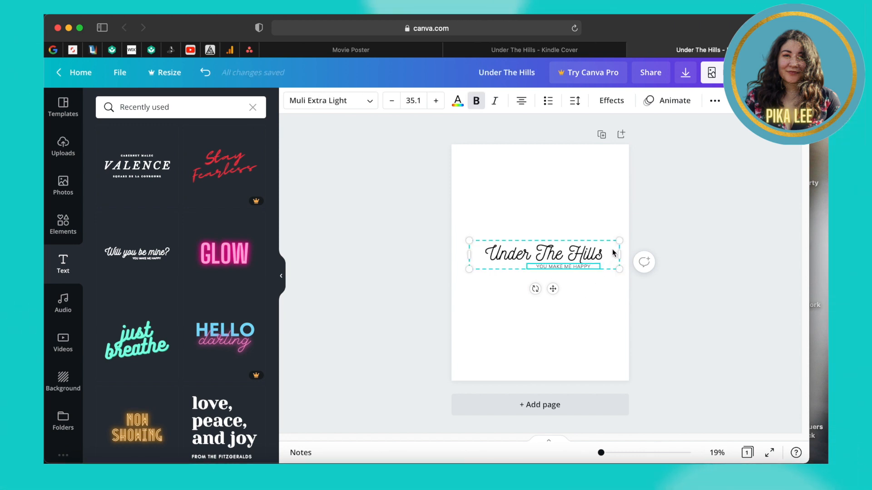
pyautogui.moveTo(619, 242)
pyautogui.mouseDown()
pyautogui.moveTo(581, 262)
pyautogui.moveTo(614, 228)
pyautogui.mouseUp()
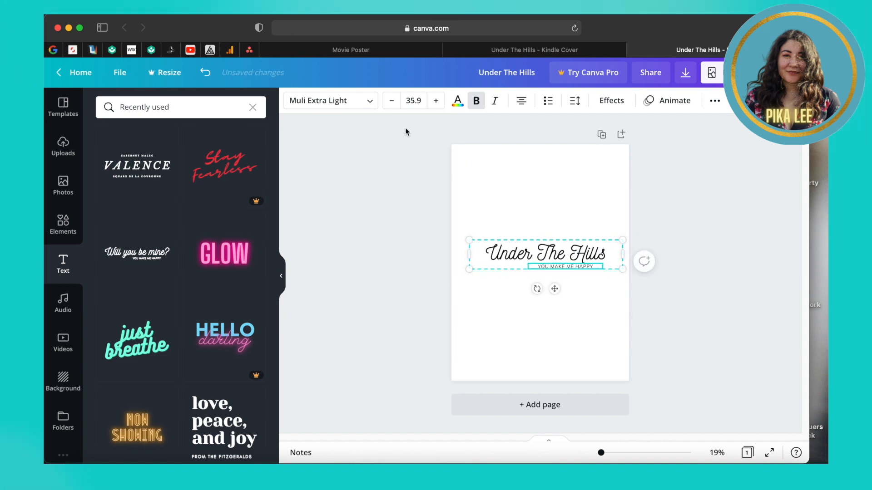
pyautogui.click(417, 100)
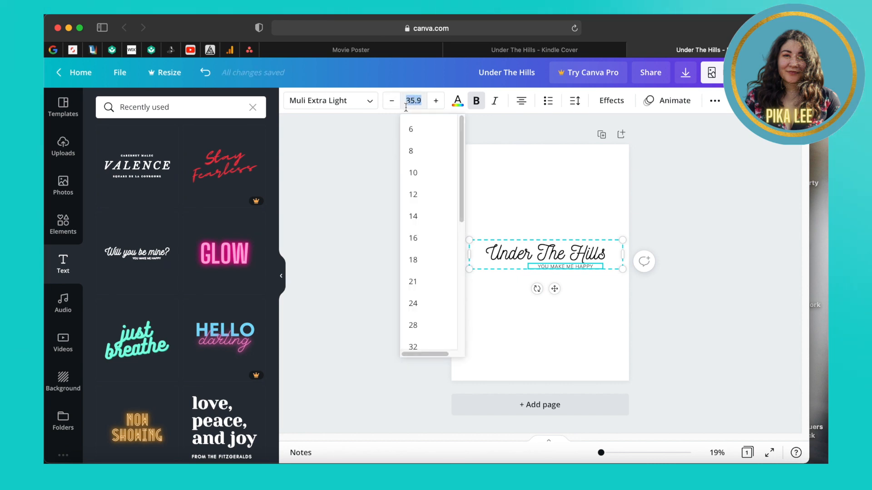
pyautogui.scroll(-3, 417, 177)
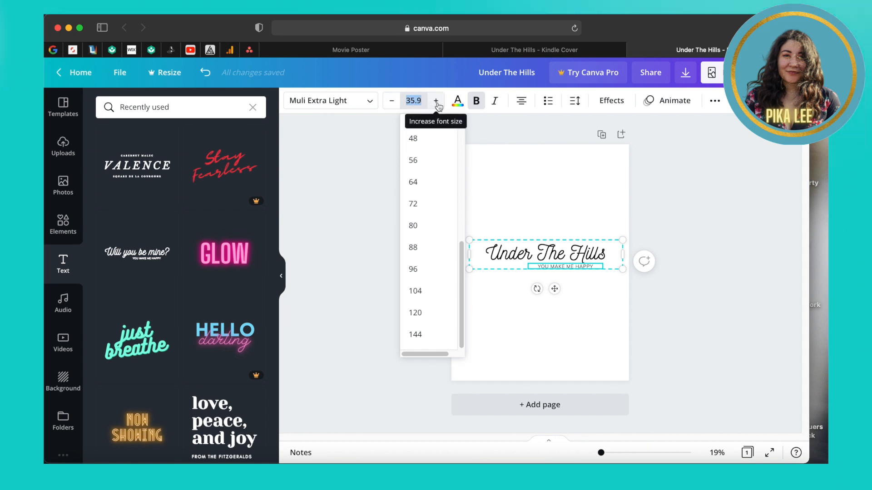
pyautogui.click(548, 203)
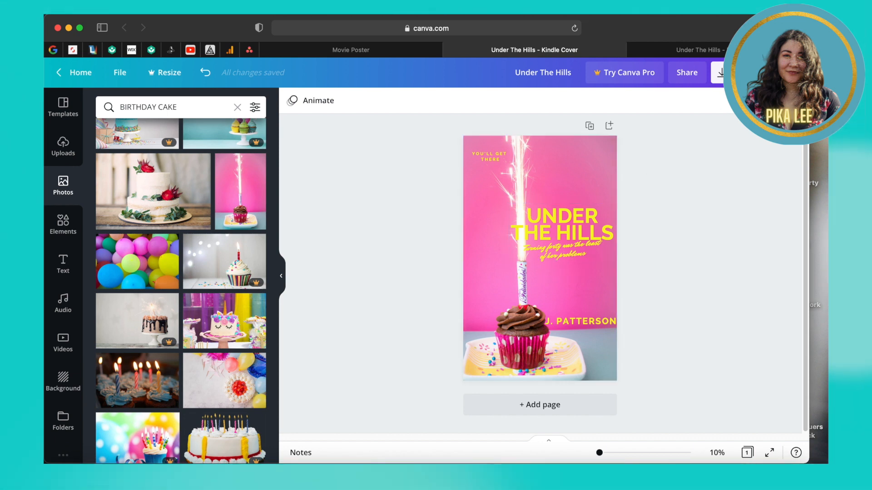
# Step: Switch back to the Under The Hills poster and bring up the stock photo library
pyautogui.click(699, 48)
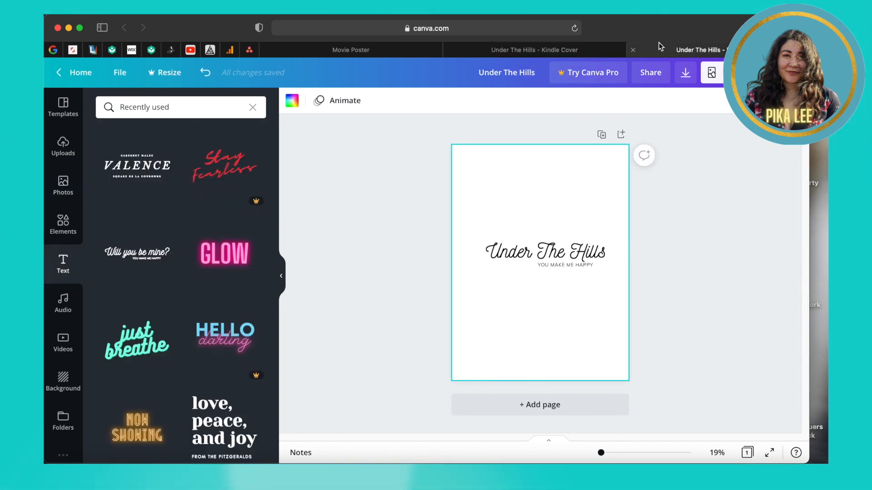
pyautogui.click(282, 277)
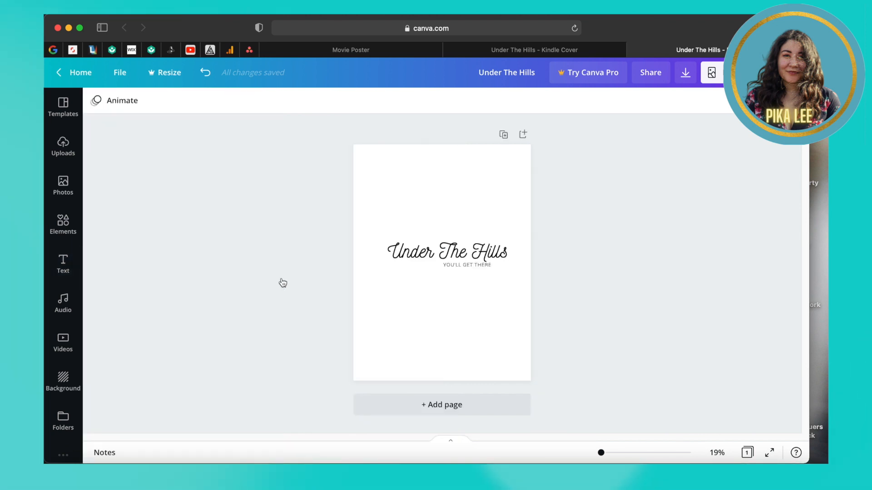
pyautogui.click(64, 186)
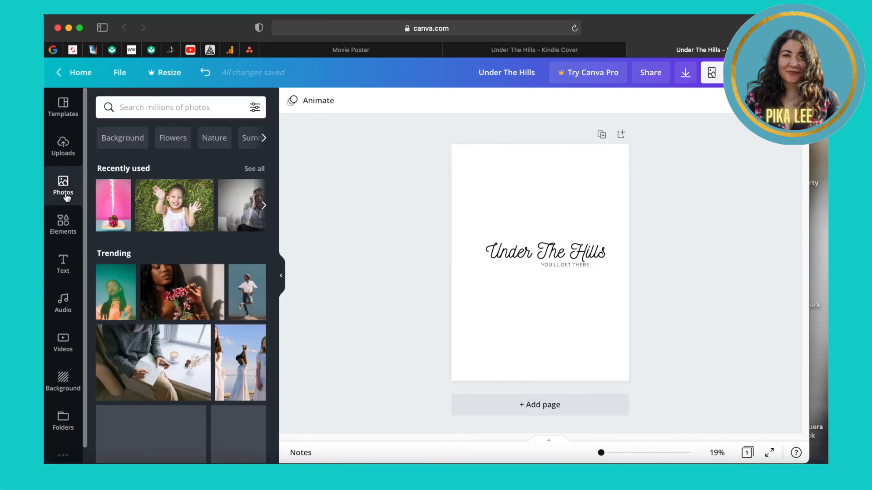
# Step: Add the three-women photo from an 'older women' search and move the title to the top
pyautogui.click(170, 108)
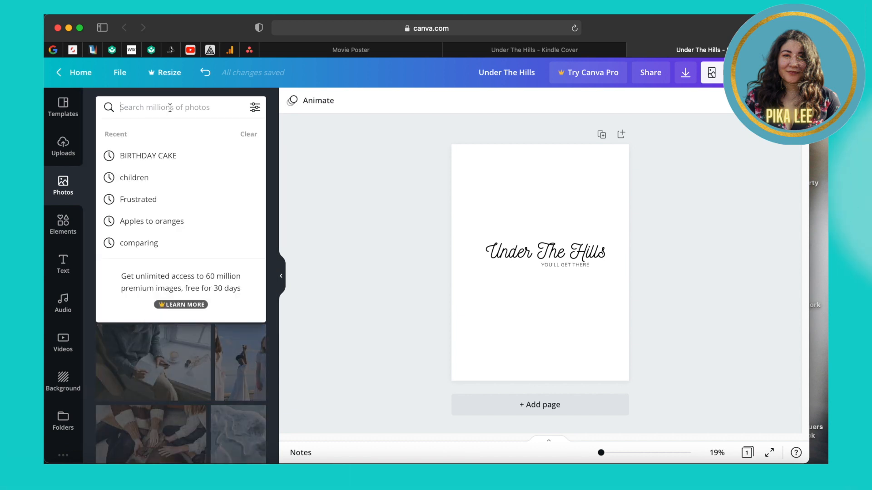
pyautogui.write('ol')
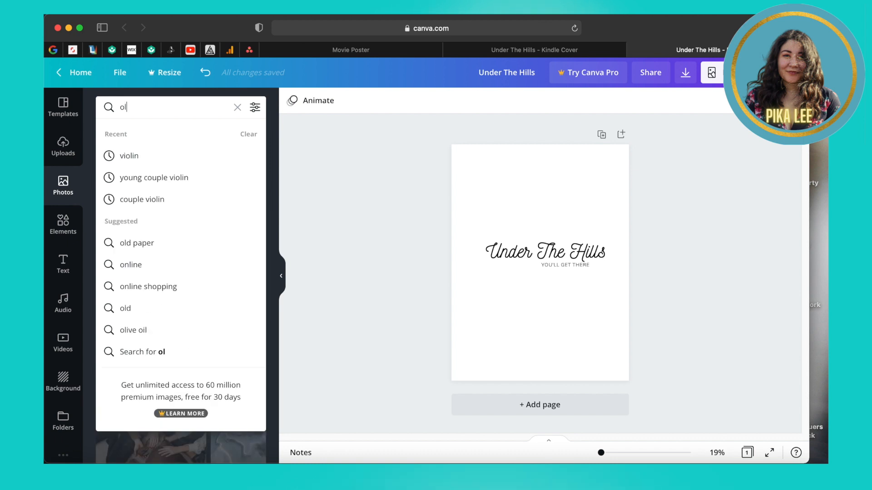
pyautogui.write('der wom')
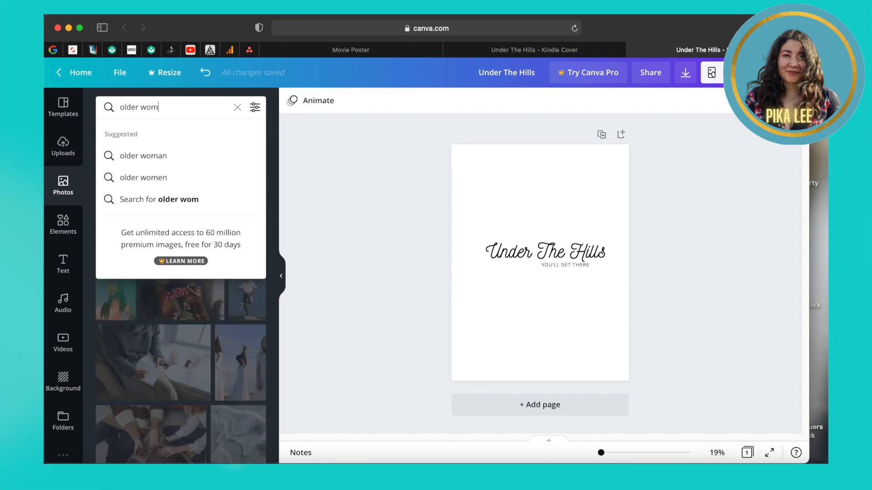
pyautogui.write('en')
pyautogui.press('Return')
pyautogui.click(137, 295)
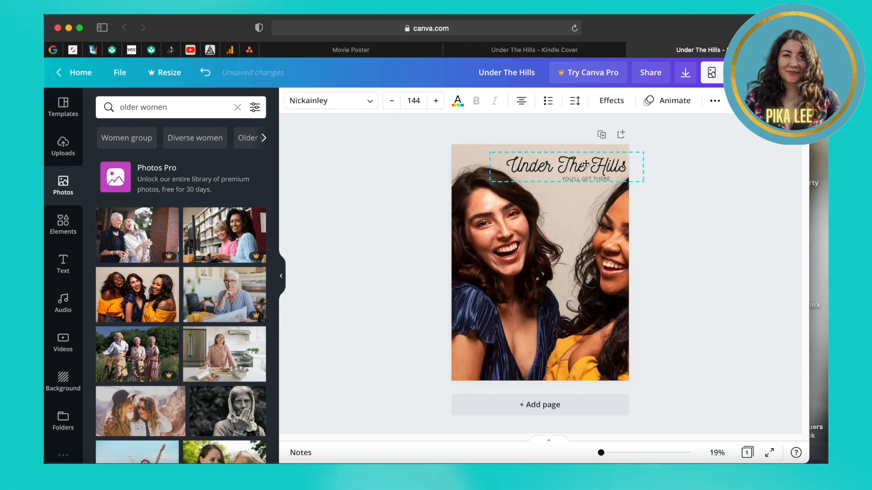
pyautogui.moveTo(586, 166); pyautogui.dragTo(582, 164)
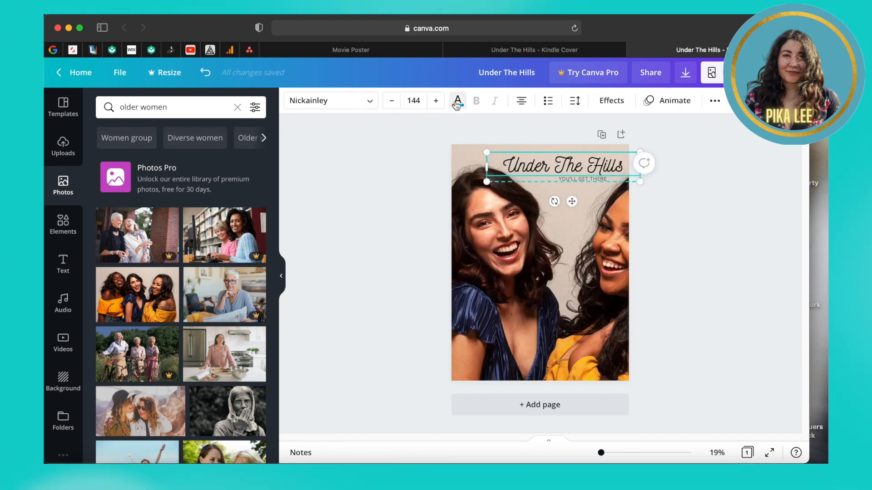
# Step: Make the Under The Hills title pink and ungroup it from the subtitle
pyautogui.click(453, 101)
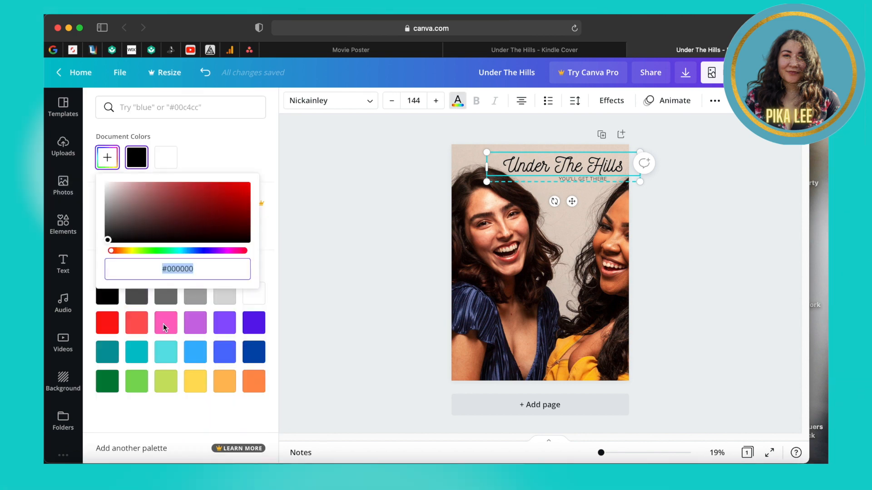
pyautogui.click(165, 324)
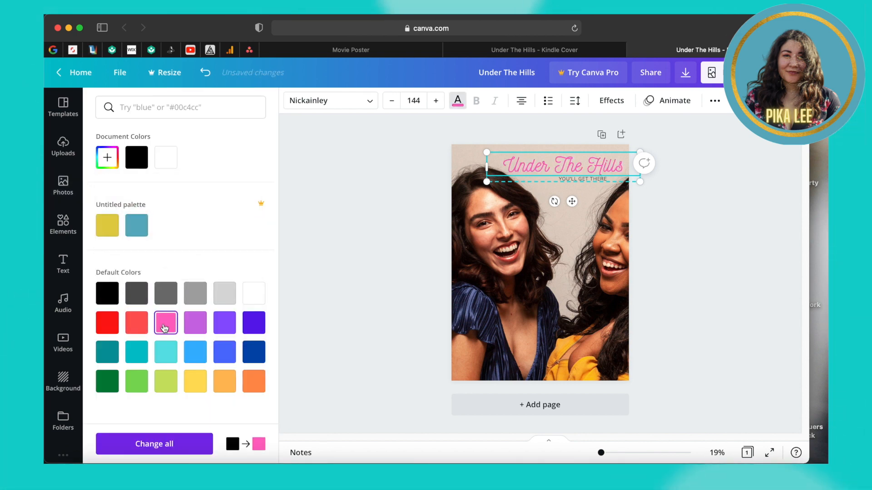
pyautogui.click(574, 178)
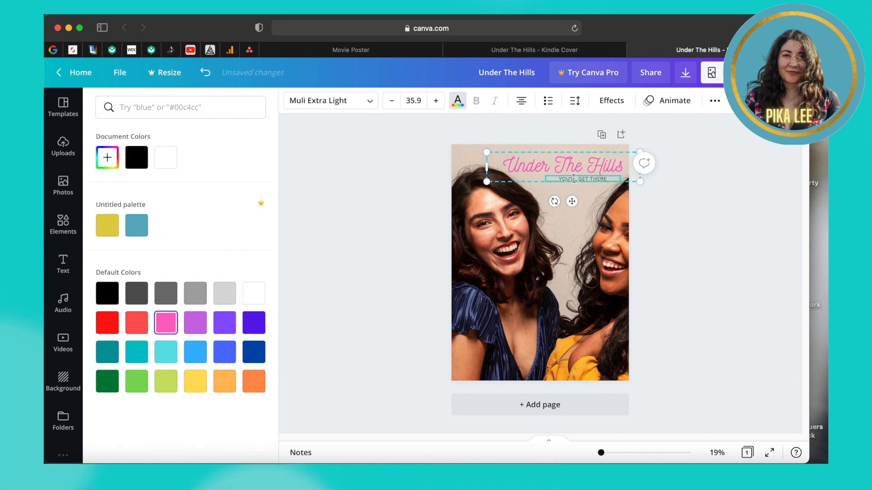
pyautogui.rightClick(597, 178)
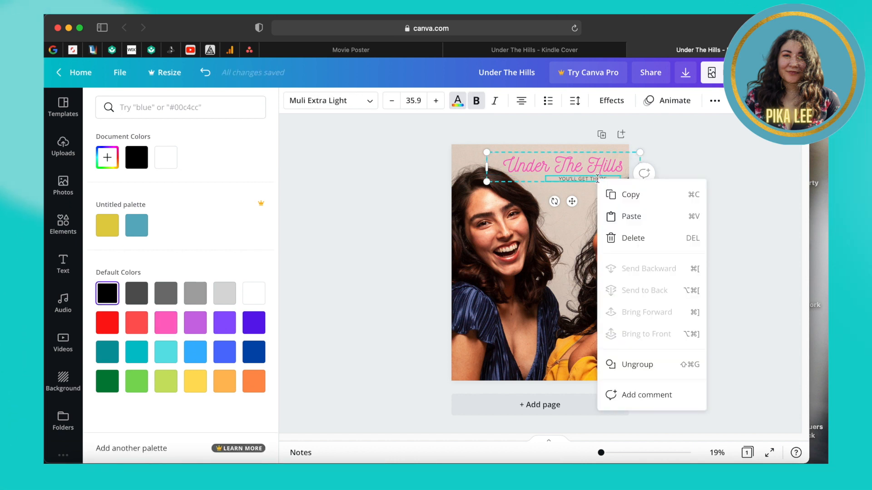
pyautogui.click(629, 365)
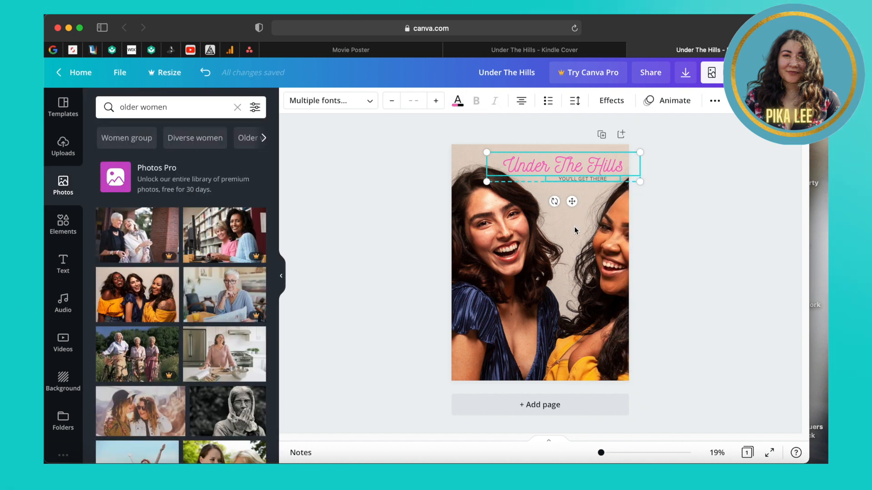
# Step: Move YOU'LL GET THERE down between the faces, wrapped onto three lines
pyautogui.click(573, 227)
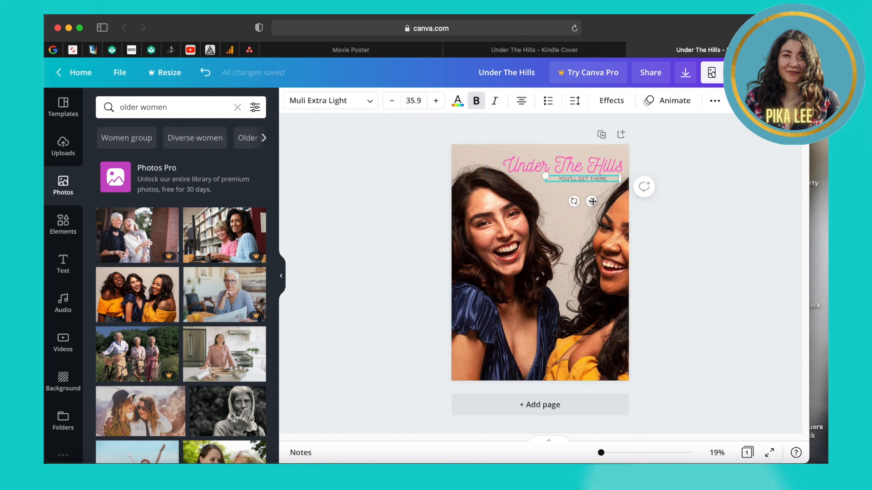
pyautogui.moveTo(572, 249); pyautogui.dragTo(572, 251)
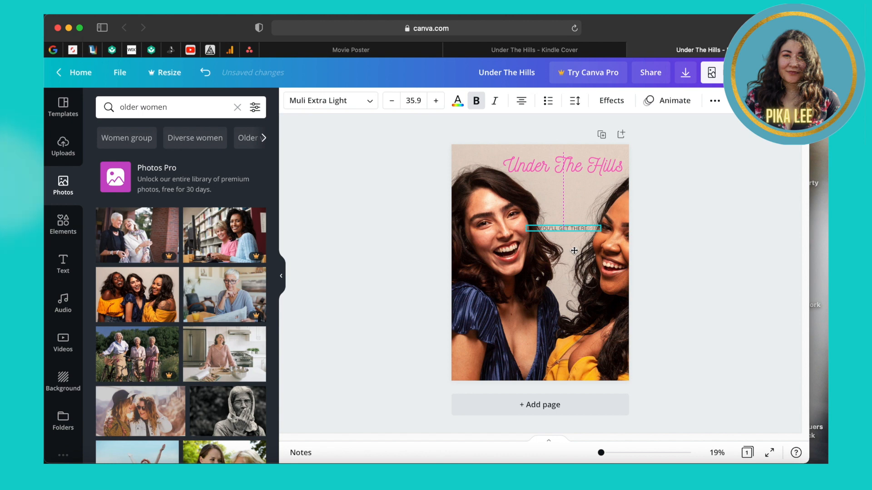
pyautogui.click(564, 228)
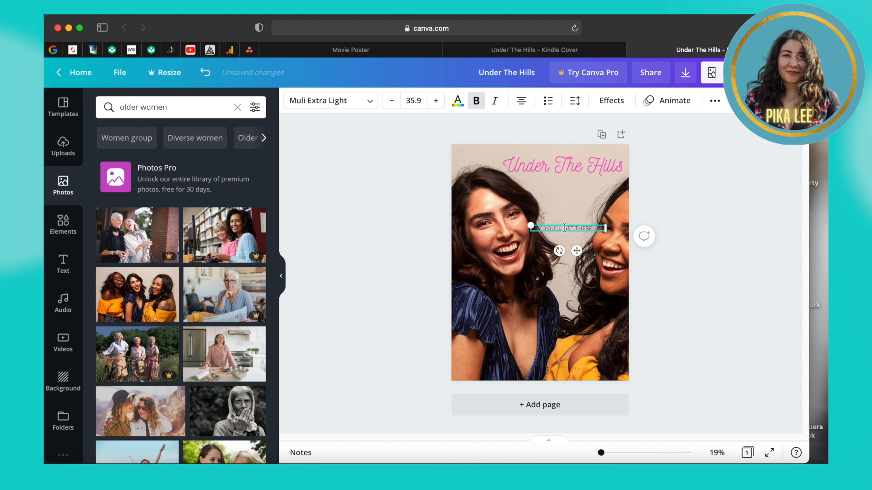
pyautogui.press('Return')
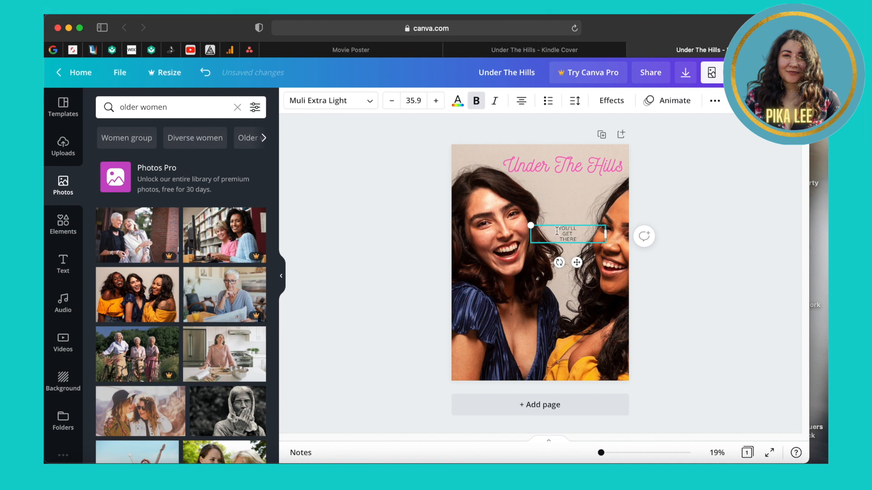
pyautogui.click(541, 333)
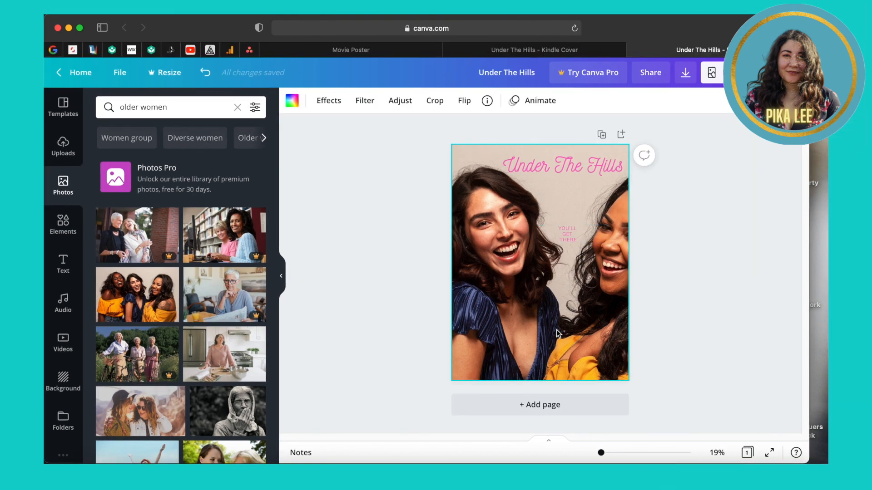
# Step: Recrop the laughing-women photo, shifting both faces further left under the pink title
pyautogui.doubleClick(557, 330)
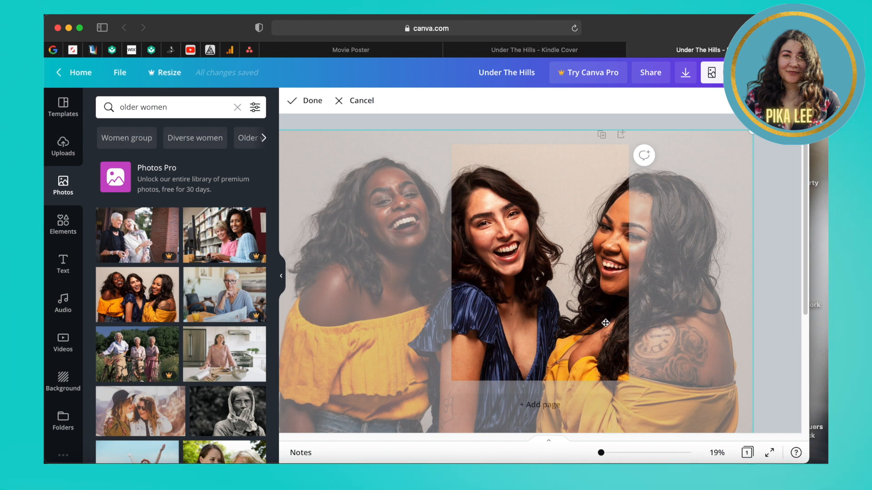
pyautogui.moveTo(672, 352); pyautogui.dragTo(668, 342)
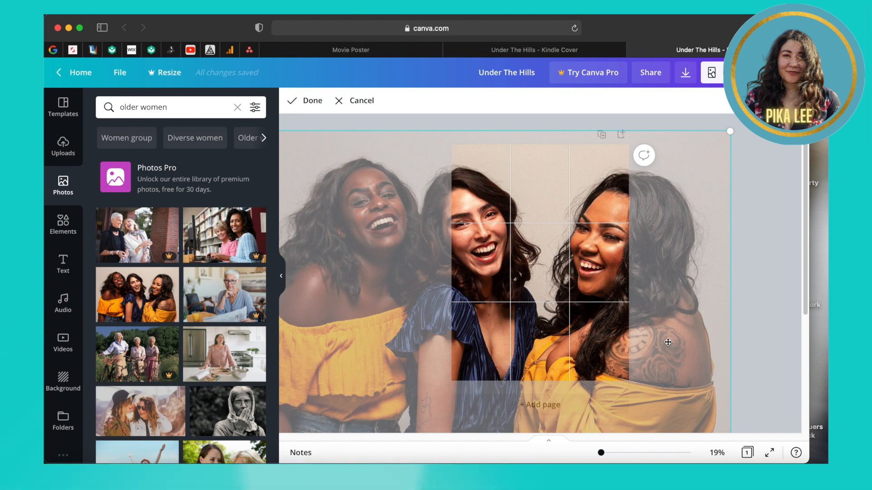
pyautogui.click(760, 295)
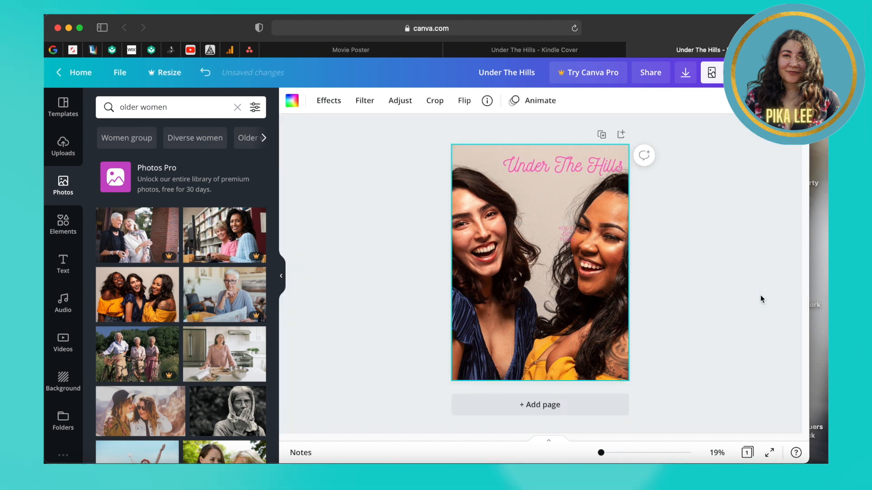
# Step: Nudge the YOU'LL GET THERE subtitle left, browse the graphics library, then close it and undo
pyautogui.moveTo(566, 232); pyautogui.dragTo(541, 224)
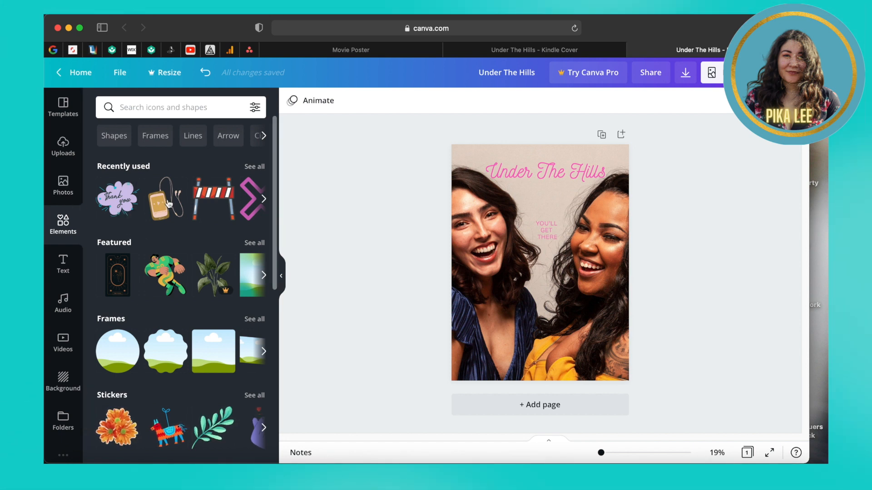
pyautogui.scroll(-5, 163, 204)
pyautogui.scroll(-4, 168, 204)
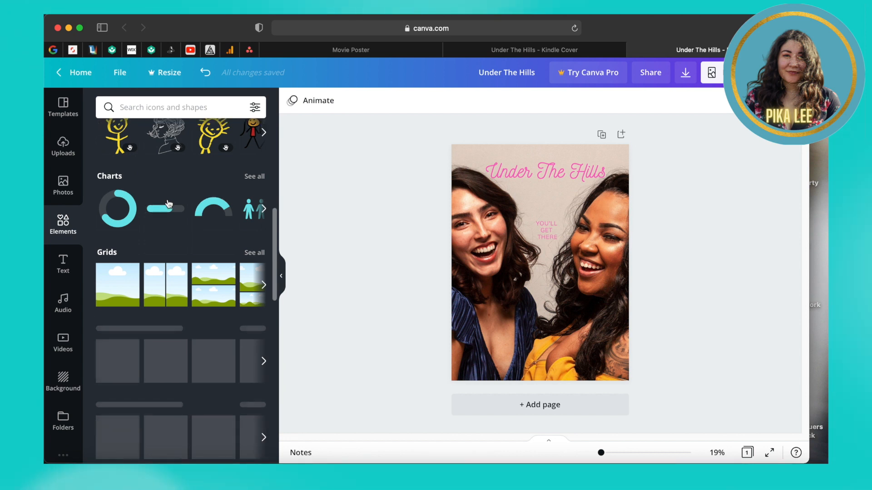
pyautogui.scroll(-1, 168, 203)
pyautogui.scroll(-6, 168, 203)
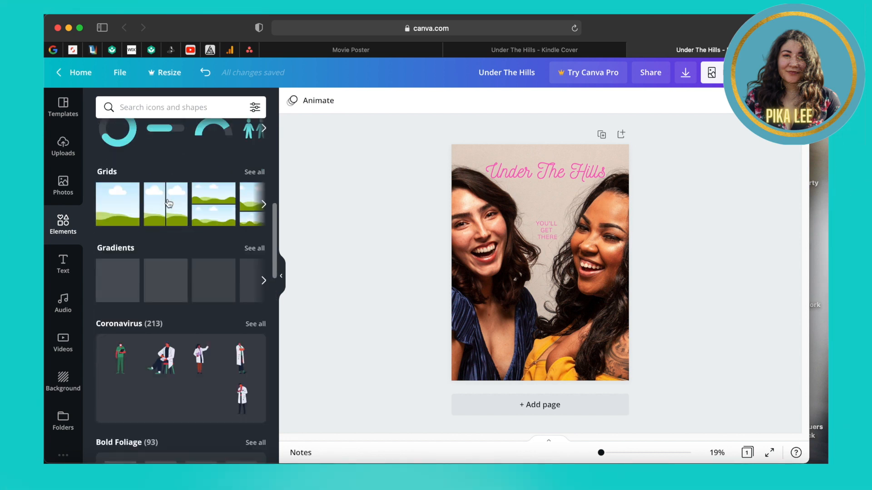
pyautogui.scroll(-3, 167, 199)
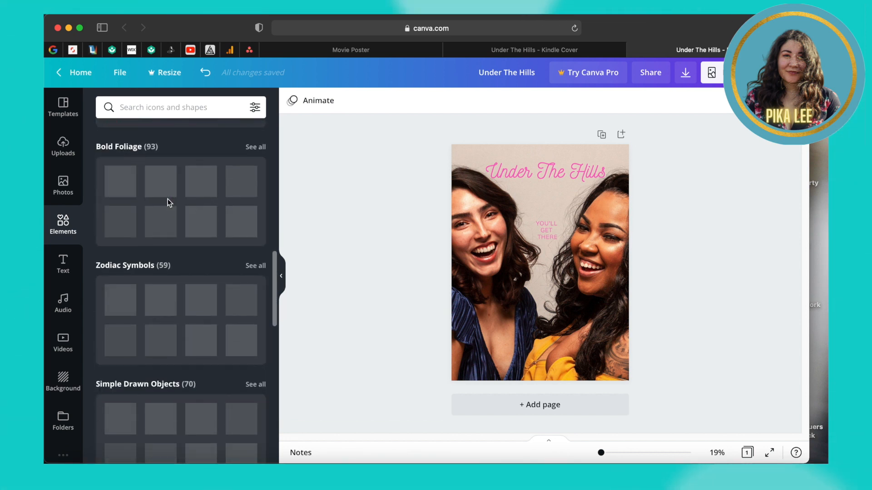
pyautogui.scroll(12, 168, 200)
pyautogui.scroll(5, 167, 199)
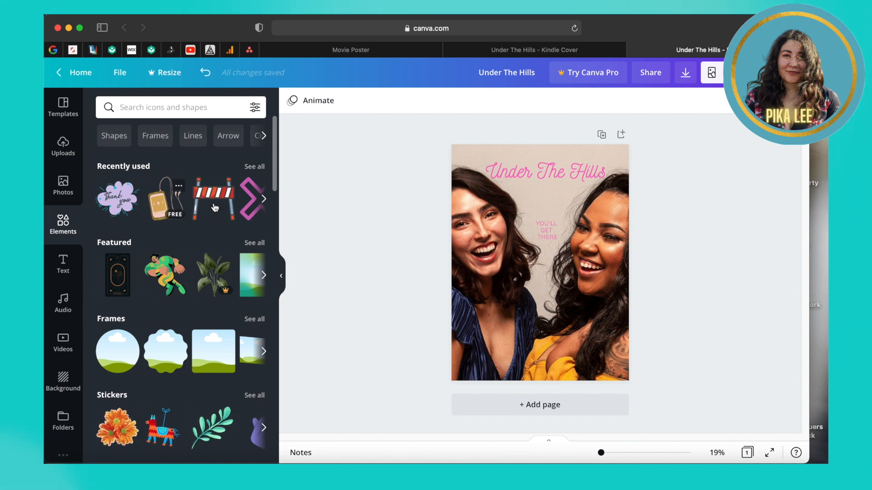
pyautogui.click(56, 229)
pyautogui.hotkey('ctrl', 'z')
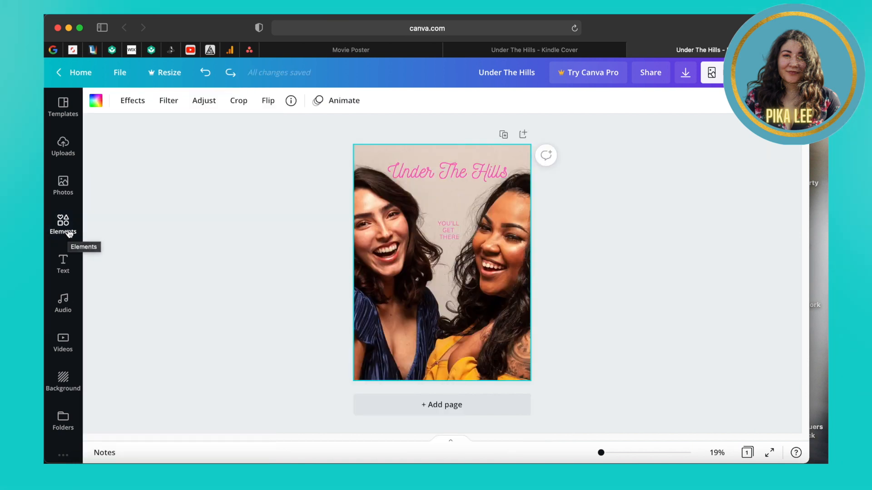
# Step: Add an uploaded portrait photo to the cover and enlarge it
pyautogui.click(64, 152)
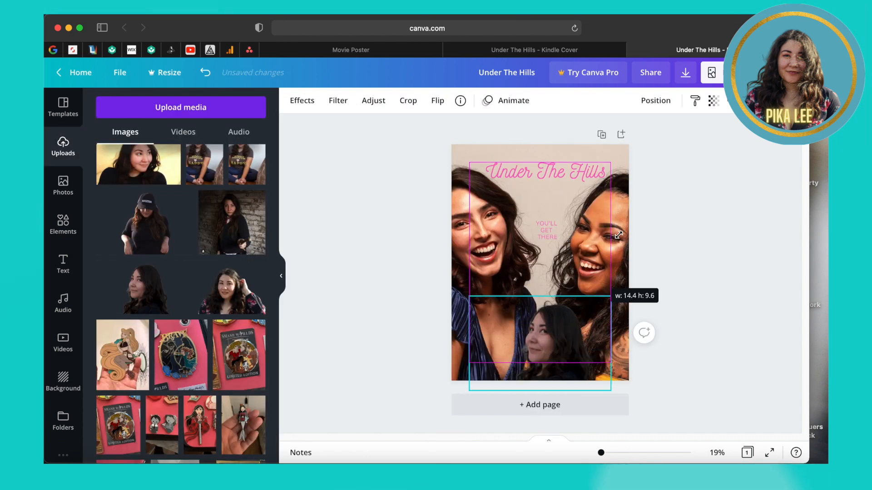
pyautogui.moveTo(611, 296); pyautogui.dragTo(645, 274)
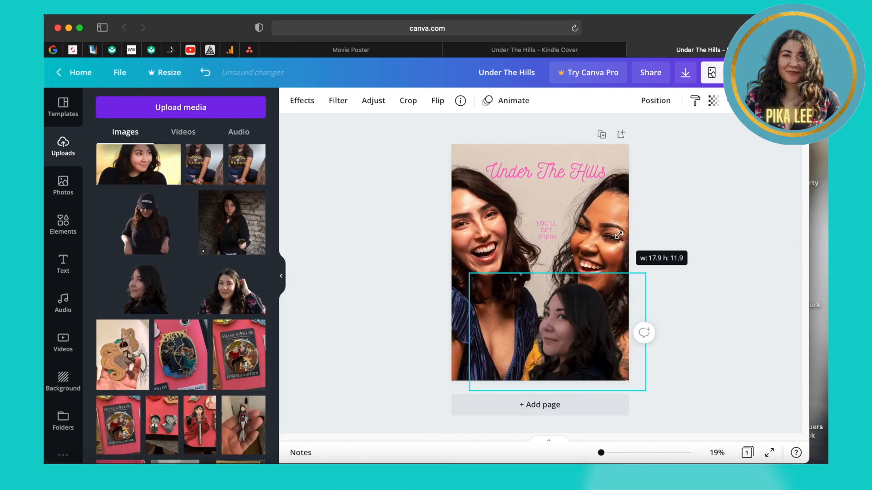
pyautogui.moveTo(618, 236); pyautogui.dragTo(617, 236)
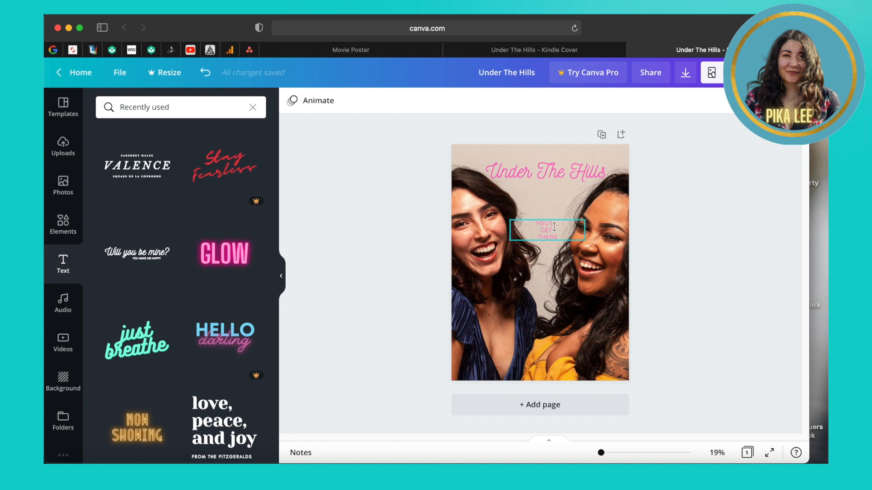
pyautogui.click(152, 254)
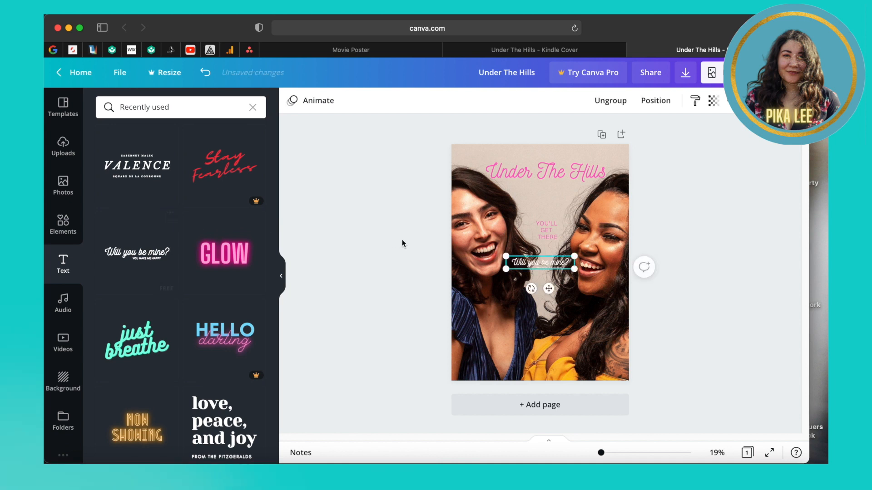
pyautogui.click(553, 263)
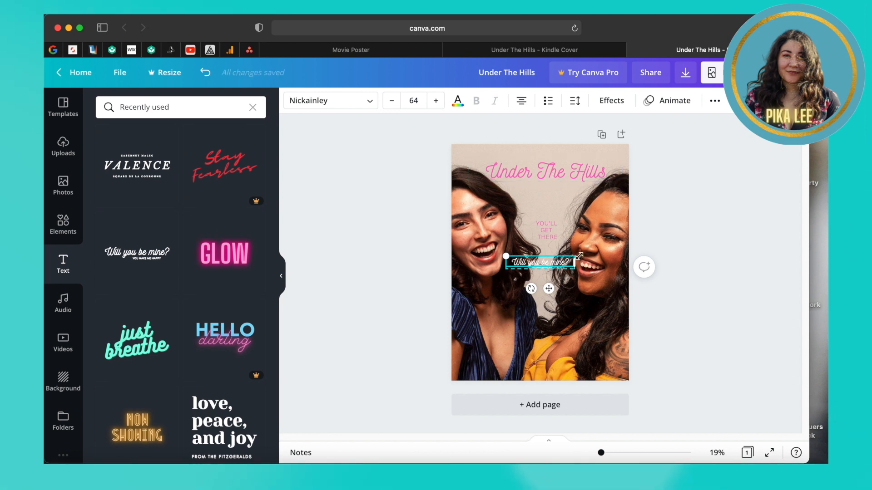
pyautogui.moveTo(506, 256); pyautogui.dragTo(444, 244)
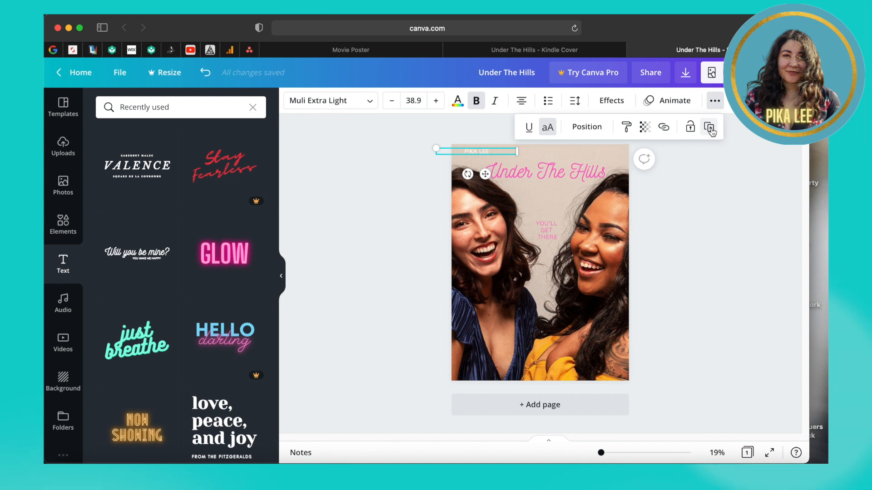
pyautogui.click(710, 129)
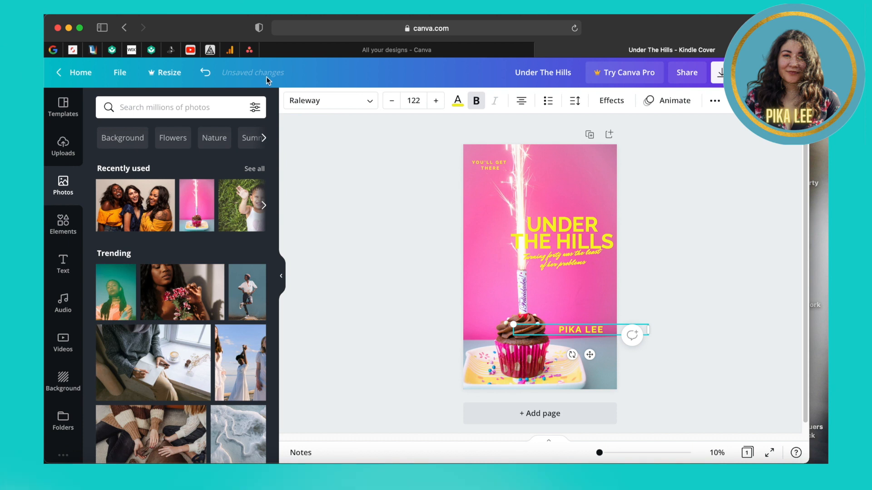
# Step: Deselect the author name and open the file options for the 2820 × 4500 px design
pyautogui.click(228, 73)
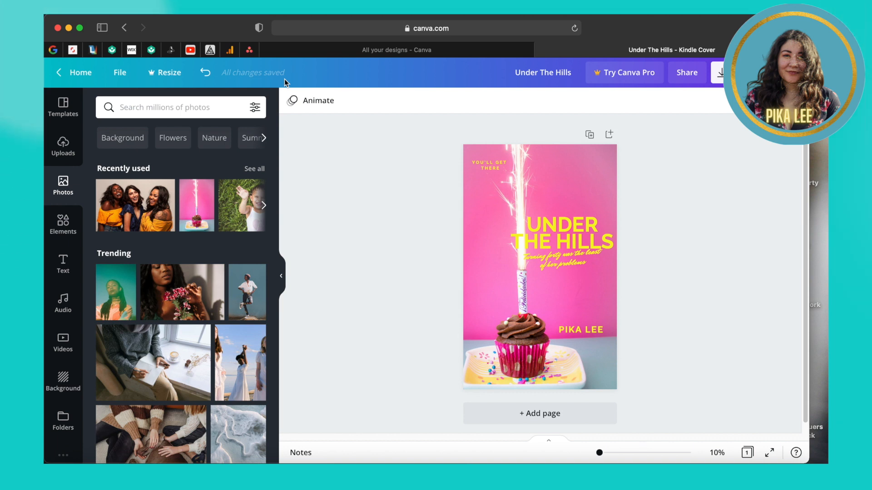
pyautogui.click(120, 73)
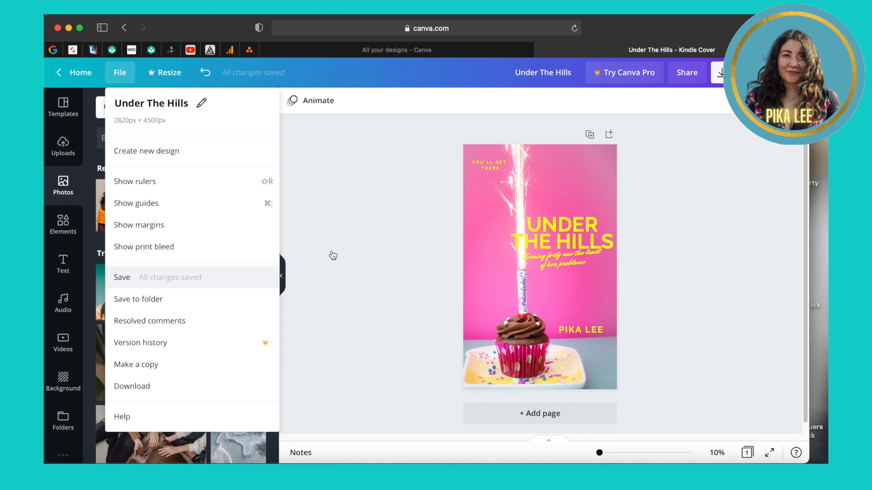
# Step: Close the file options and open the download settings, set to PNG at 2820 × 4500 px
pyautogui.click(394, 233)
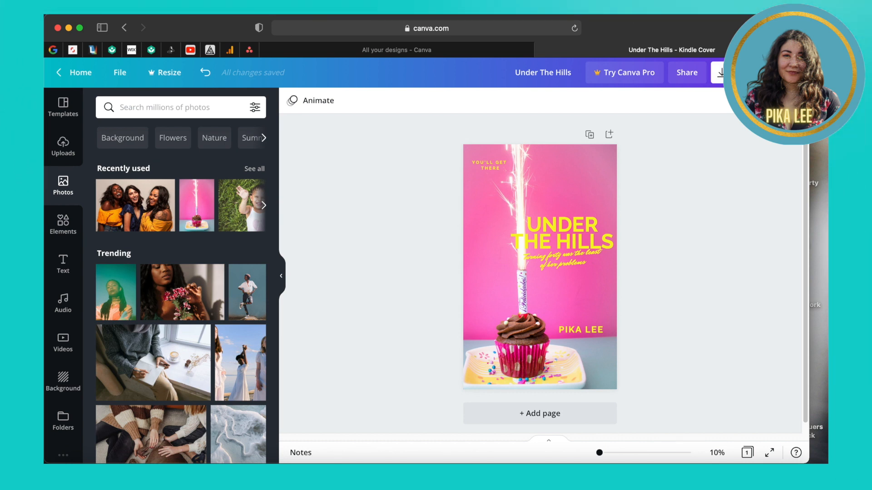
pyautogui.click(741, 72)
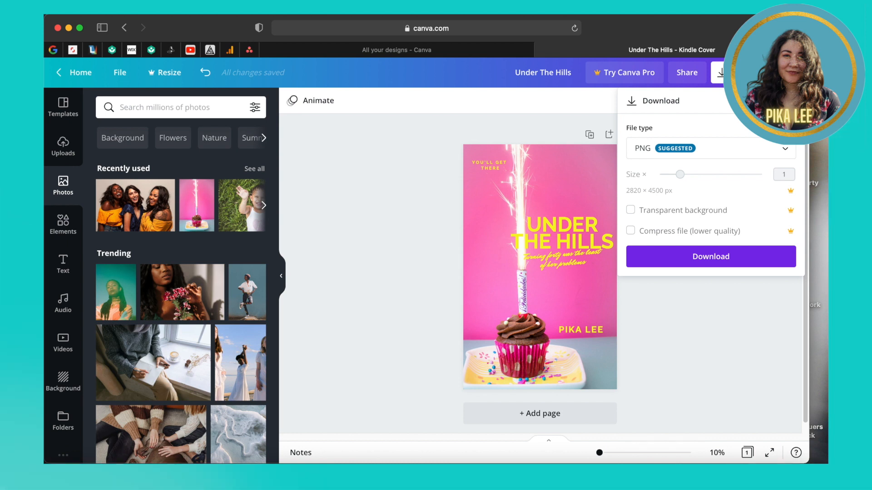
# Step: List the download file types to confirm PNG is chosen over JPG, PDF and MP4
pyautogui.click(739, 153)
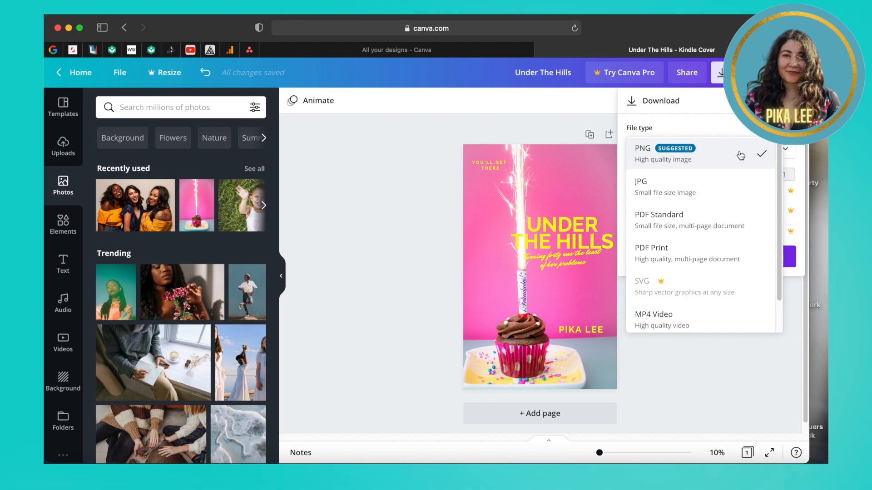